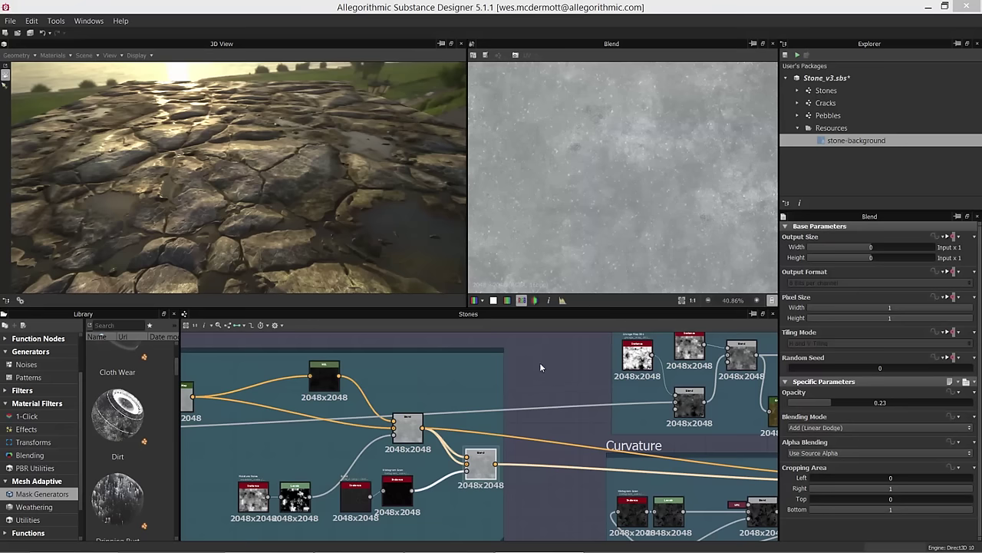
Step: Survey the Stones graph across the Moss & dirt color, Curvature, Water and Moss frames, ending on the moss and dirt nodes
{"action": "middle_click_drag", "start_coordinate": [607, 434], "coordinate": [562, 413]}
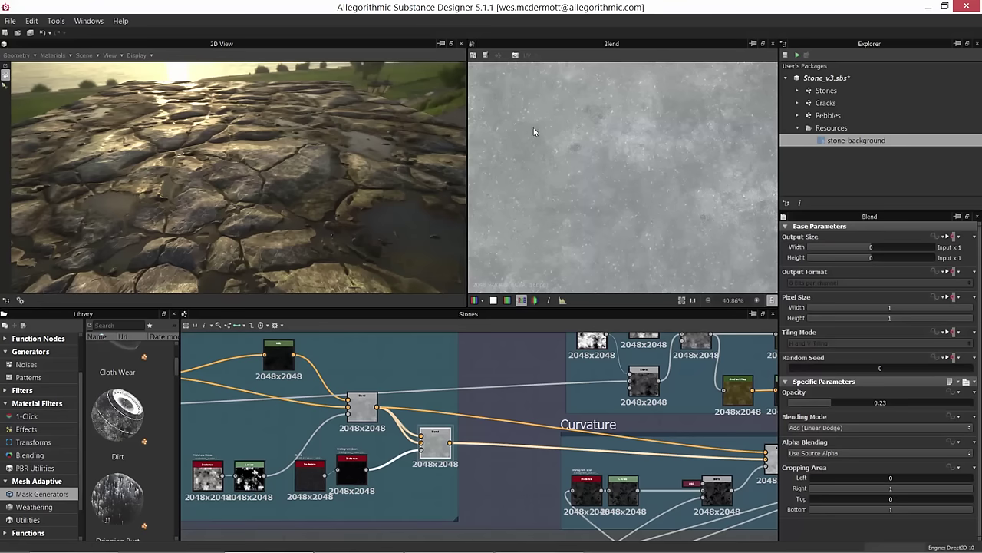
{"action": "middle_click_drag", "start_coordinate": [653, 374], "coordinate": [401, 431]}
{"action": "scroll", "coordinate": [404, 424], "scroll_direction": "up", "scroll_amount": 1}
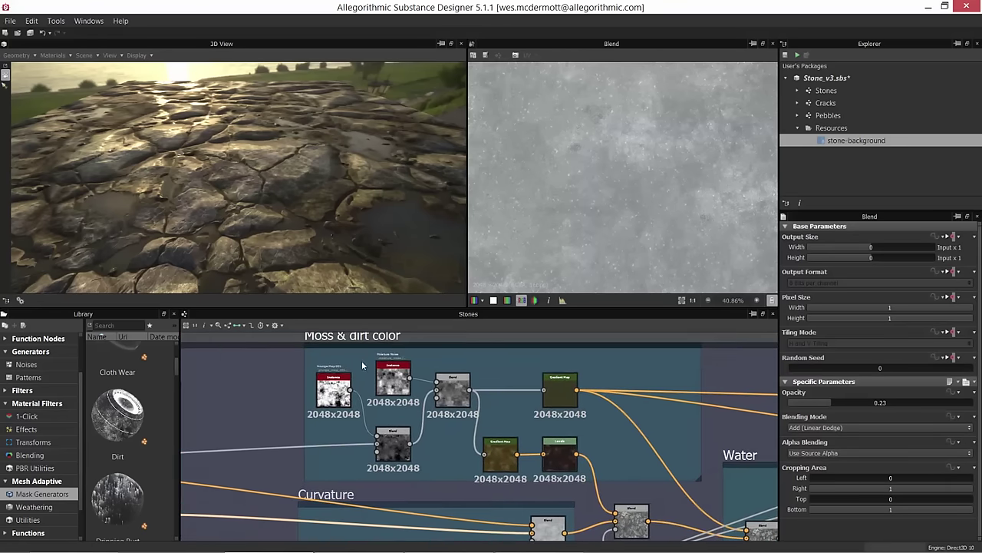
{"action": "scroll", "coordinate": [399, 403], "scroll_direction": "down", "scroll_amount": 4}
{"action": "middle_click_drag", "start_coordinate": [512, 449], "coordinate": [470, 405]}
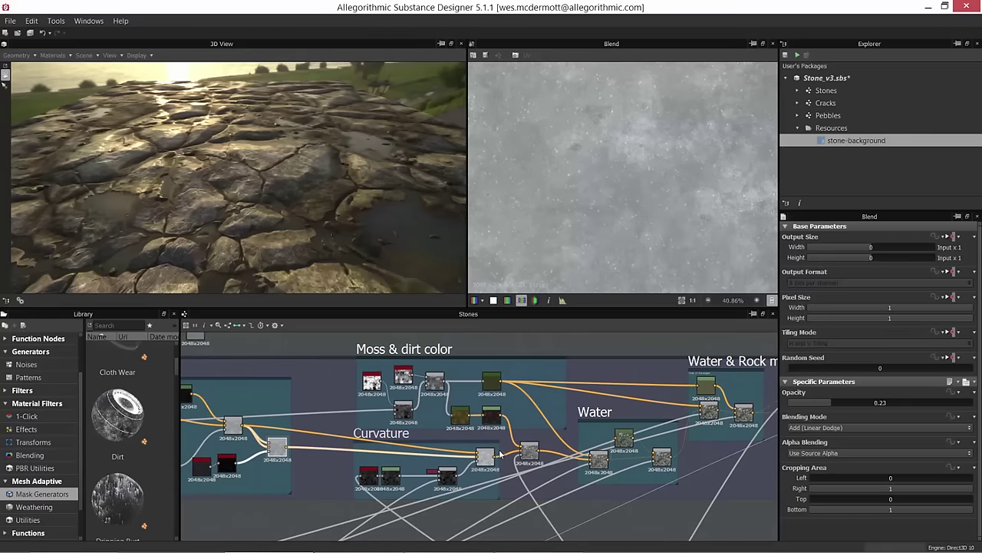
{"action": "middle_click_drag", "start_coordinate": [500, 456], "coordinate": [500, 408]}
{"action": "middle_click_drag", "start_coordinate": [532, 469], "coordinate": [499, 390]}
{"action": "middle_click_drag", "start_coordinate": [558, 435], "coordinate": [442, 521]}
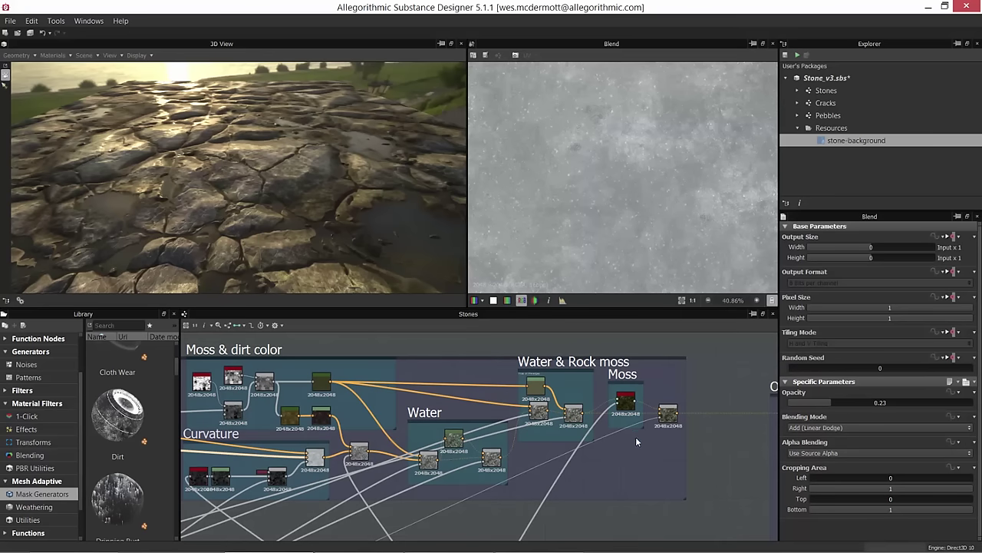
{"action": "middle_click_drag", "start_coordinate": [314, 413], "coordinate": [459, 419]}
{"action": "scroll", "coordinate": [392, 360], "scroll_direction": "up", "scroll_amount": 4}
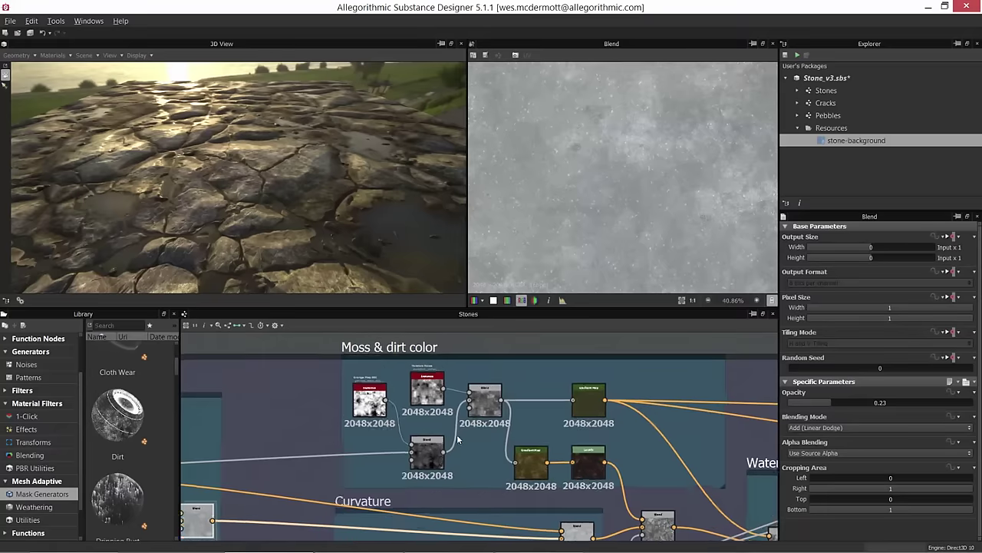
{"action": "scroll", "coordinate": [372, 424], "scroll_direction": "up", "scroll_amount": 2}
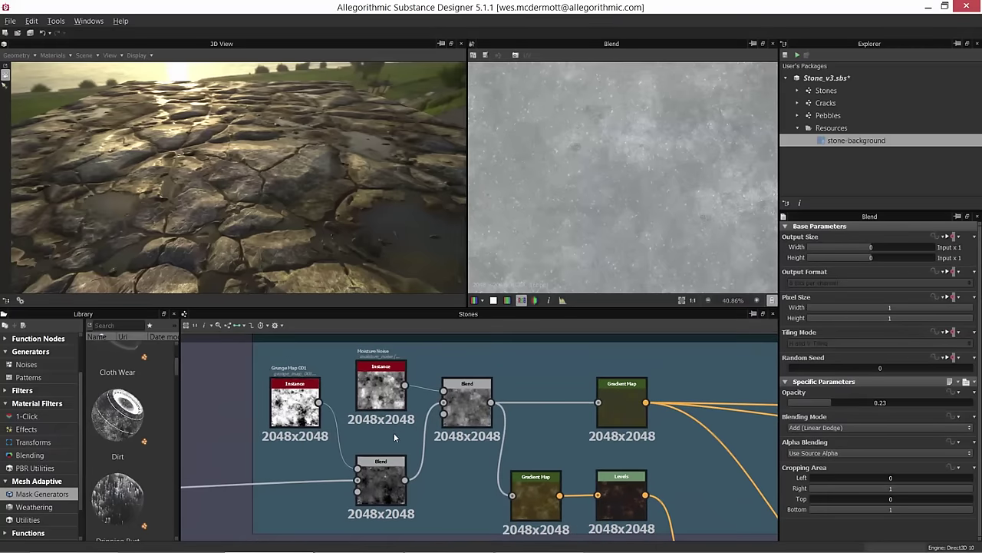
Step: Preview the Grunge Map 001 and Moisture Noise outputs in the Moss & dirt color frame, ending on the grunge map
{"action": "double_click", "coordinate": [298, 397]}
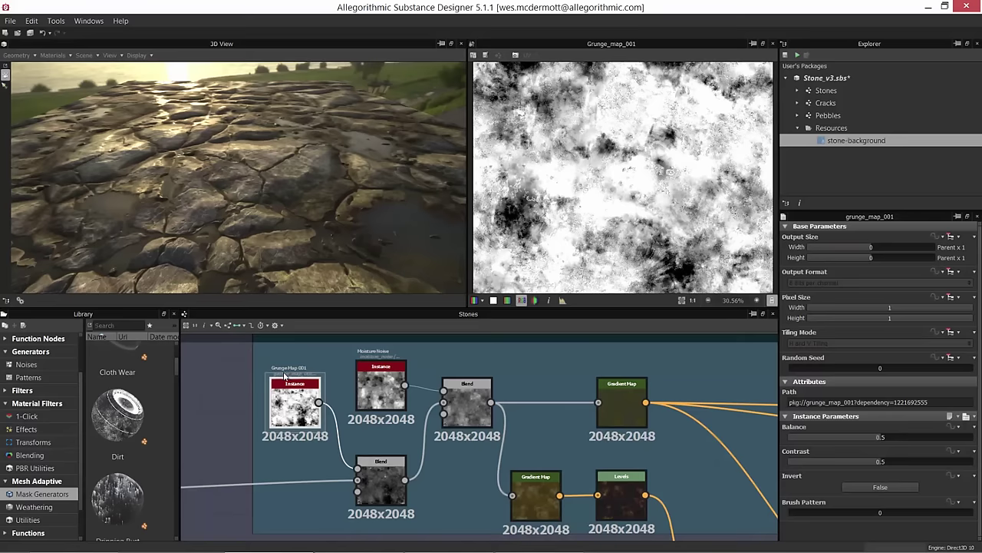
{"action": "double_click", "coordinate": [381, 388]}
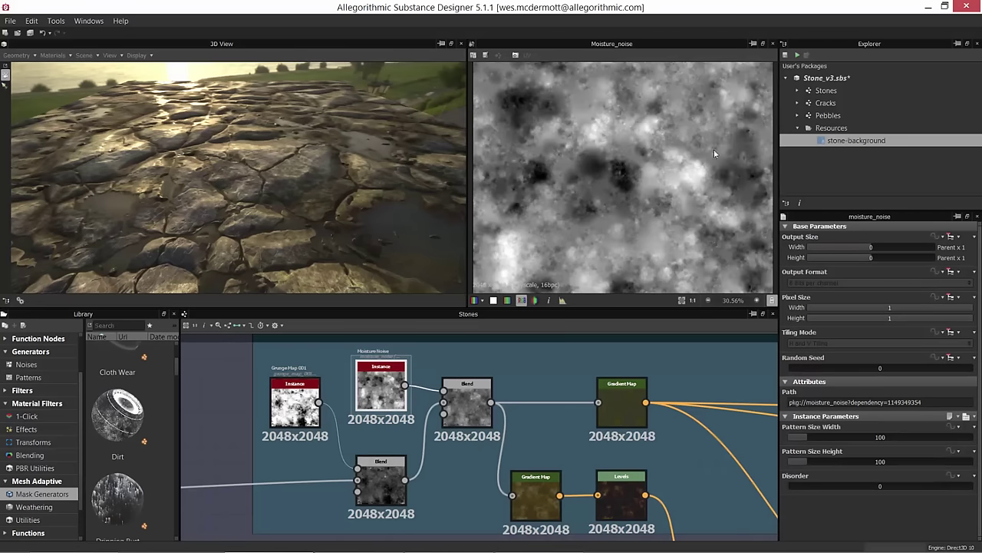
{"action": "double_click", "coordinate": [295, 401]}
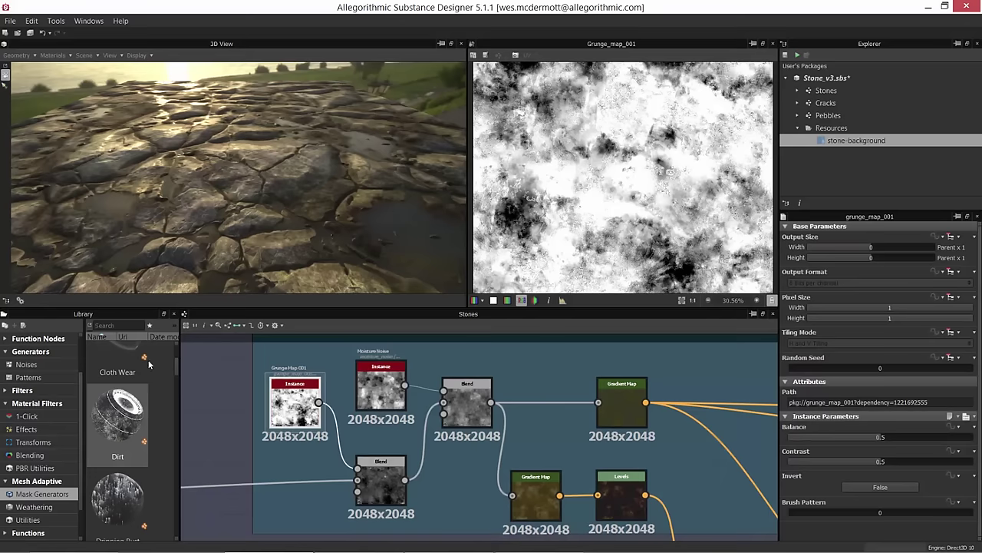
Step: Examine how the link from the neighbouring stone color frame enters the Blend node below Grunge Map 001
{"action": "middle_click_drag", "start_coordinate": [415, 456], "coordinate": [576, 446]}
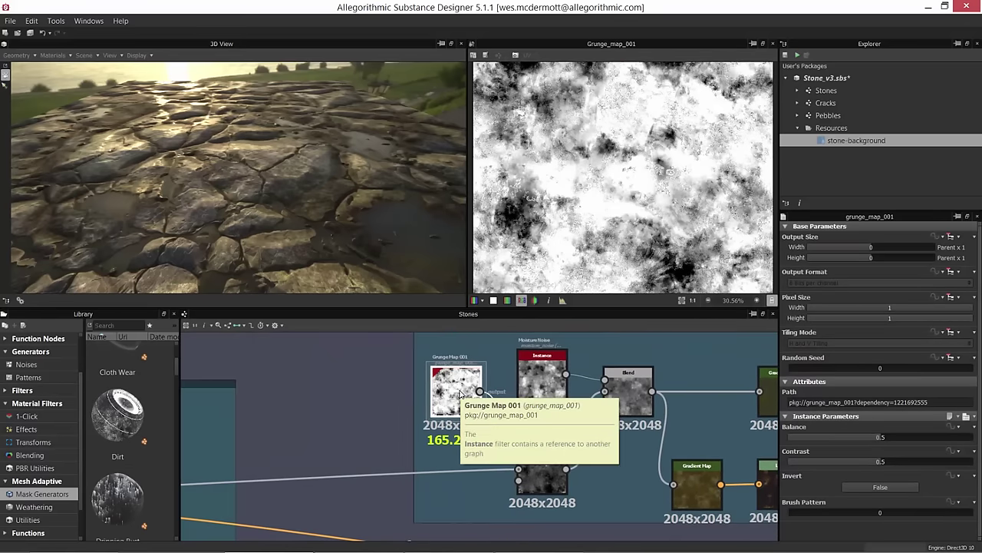
{"action": "right_click_drag", "start_coordinate": [403, 451], "coordinate": [288, 398], "text": "alt"}
{"action": "middle_click_drag", "start_coordinate": [357, 437], "coordinate": [464, 413]}
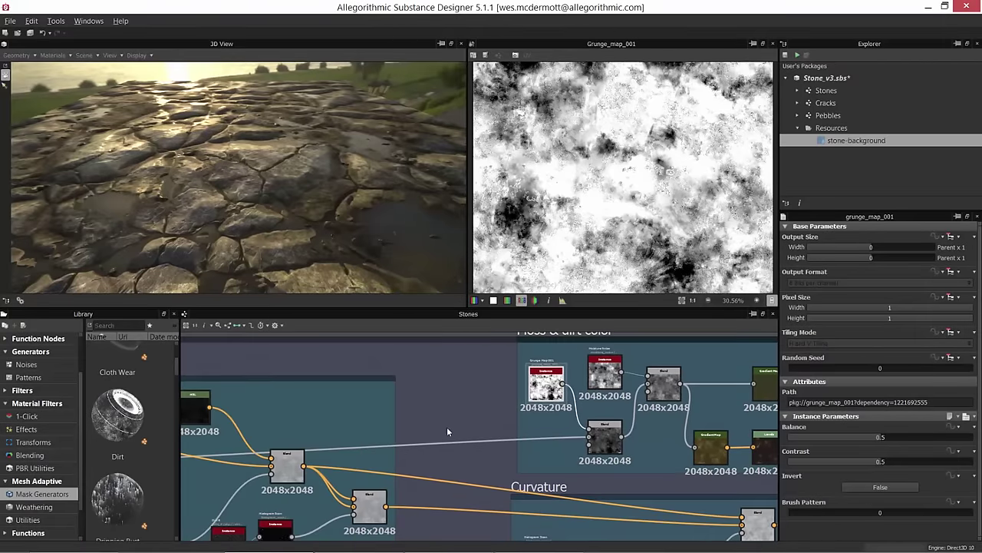
{"action": "middle_click_drag", "start_coordinate": [540, 481], "coordinate": [553, 447]}
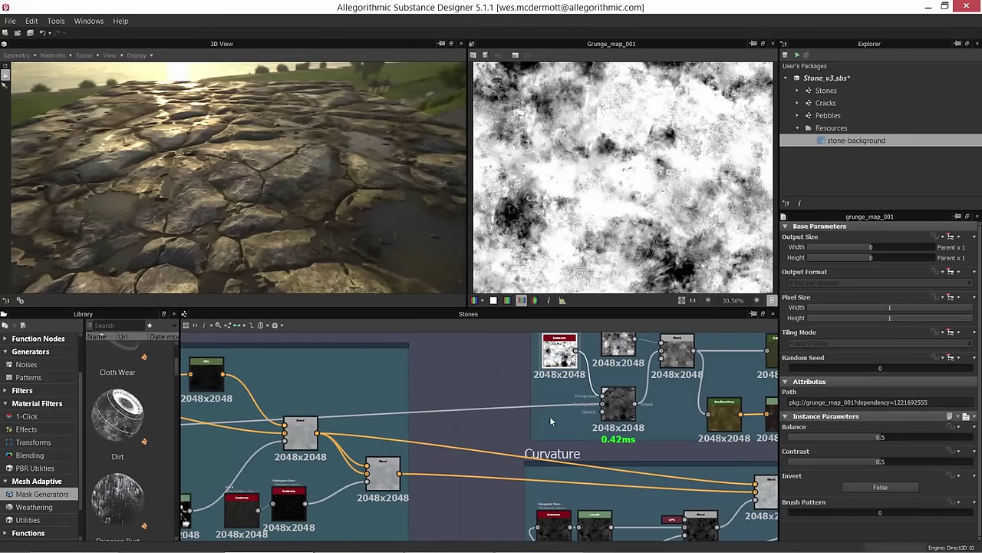
{"action": "middle_click_drag", "start_coordinate": [569, 415], "coordinate": [454, 447]}
{"action": "right_click_drag", "start_coordinate": [454, 447], "coordinate": [539, 439], "text": "alt"}
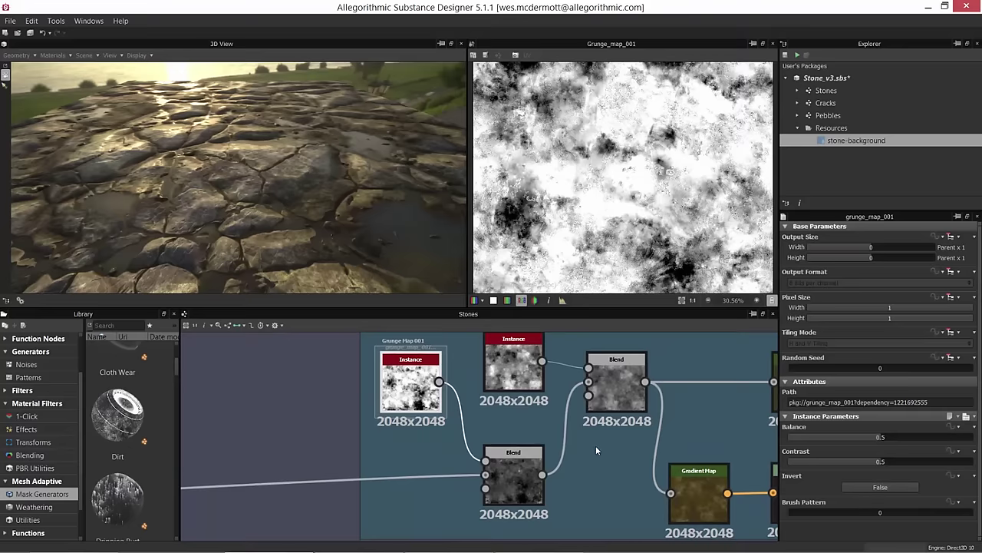
{"action": "scroll", "coordinate": [604, 452], "scroll_direction": "down", "scroll_amount": 3}
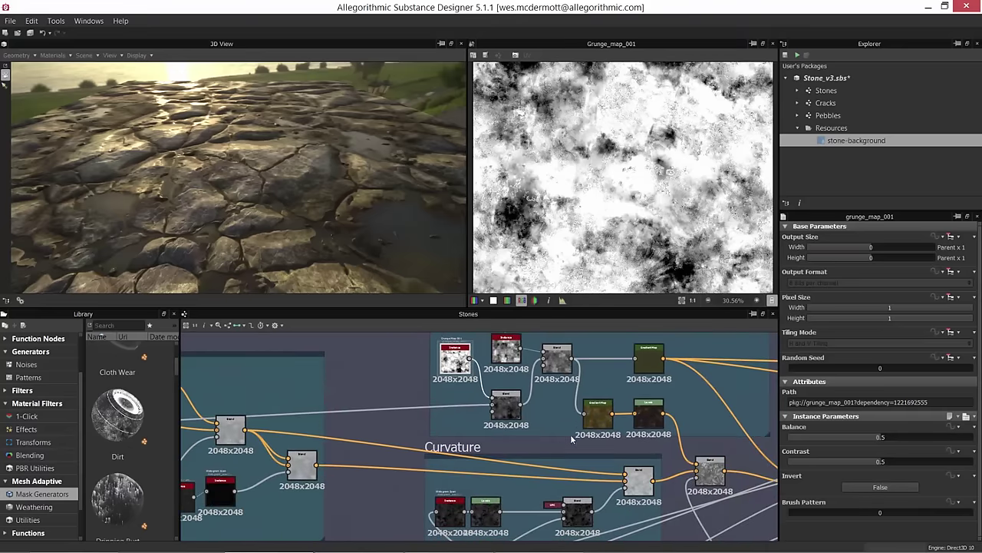
{"action": "scroll", "coordinate": [445, 402], "scroll_direction": "up", "scroll_amount": 3}
{"action": "middle_click_drag", "start_coordinate": [465, 403], "coordinate": [402, 443]}
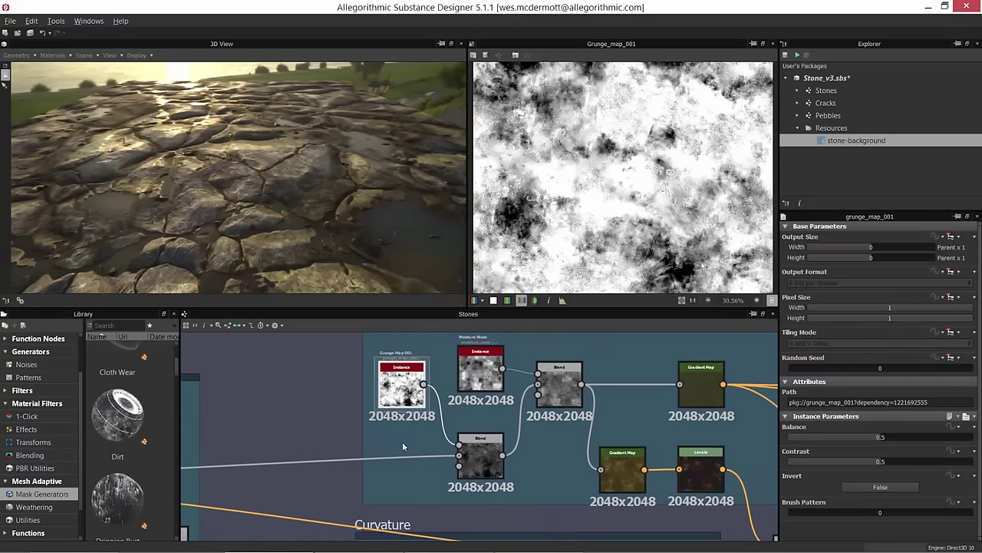
Step: Try right-angled link routing in the graph, inspect the moss and dirt connections, and switch back to curved links
{"action": "left_click", "coordinate": [252, 328]}
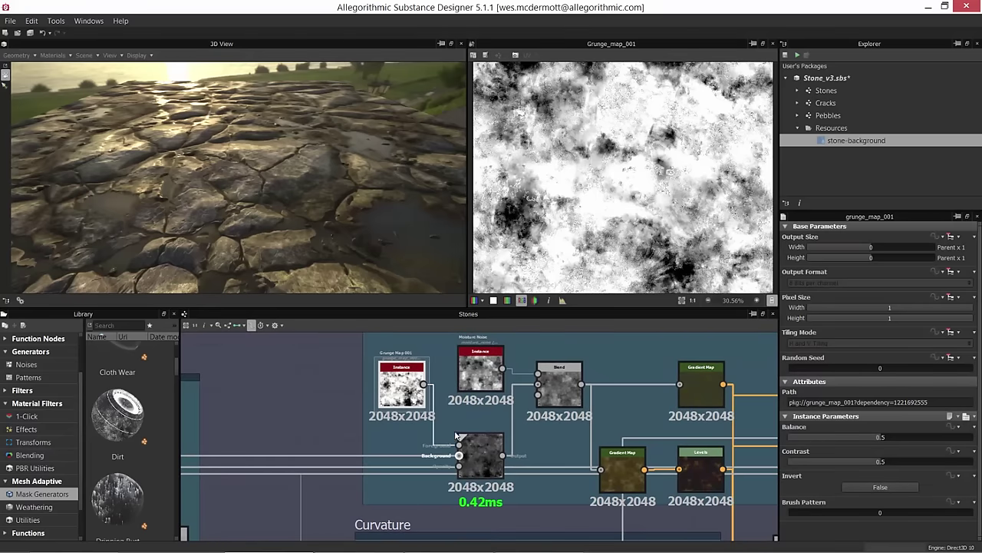
{"action": "scroll", "coordinate": [491, 459], "scroll_direction": "down", "scroll_amount": 1}
{"action": "middle_click_drag", "start_coordinate": [550, 467], "coordinate": [451, 423]}
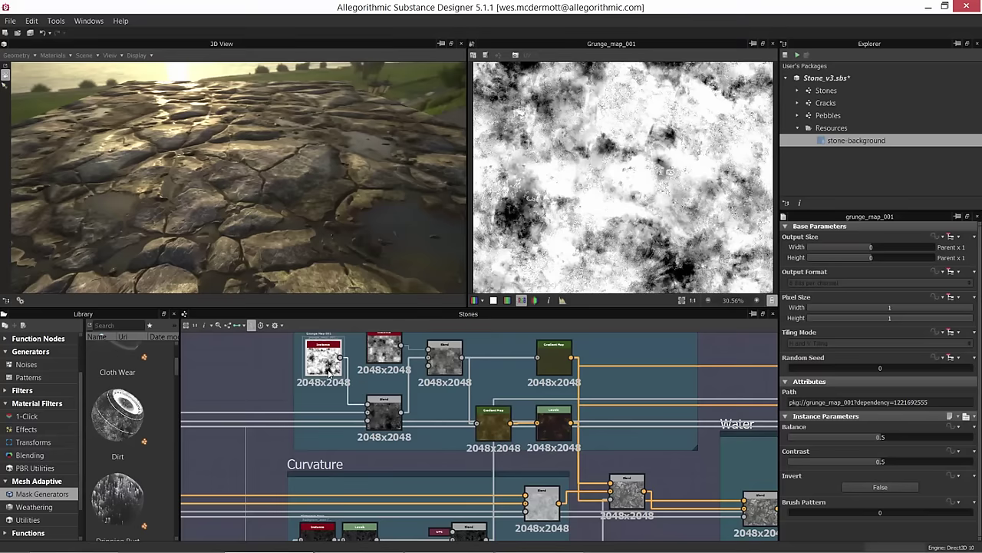
{"action": "scroll", "coordinate": [287, 370], "scroll_direction": "up", "scroll_amount": 1}
{"action": "left_click", "coordinate": [252, 325]}
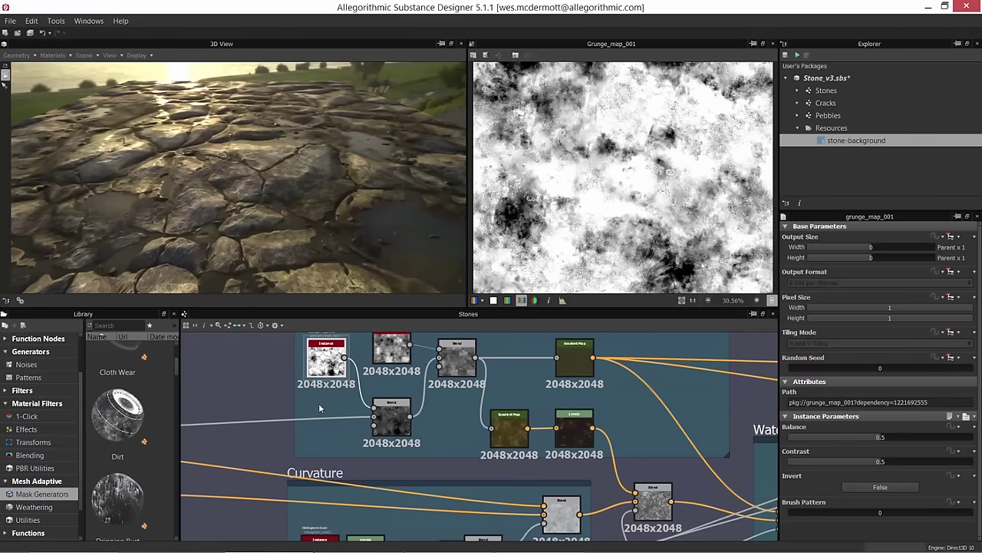
Step: Select the background link of the Blend below Grunge Map 001 and trace it back to its source node
{"action": "scroll", "coordinate": [317, 406], "scroll_direction": "up", "scroll_amount": 3}
{"action": "middle_click_drag", "start_coordinate": [362, 441], "coordinate": [541, 454]}
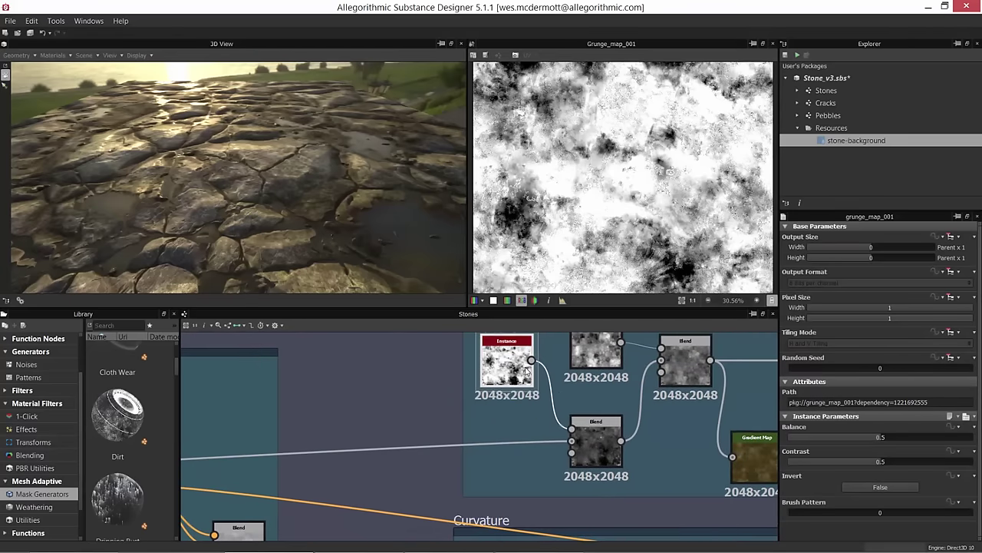
{"action": "left_click", "coordinate": [526, 442]}
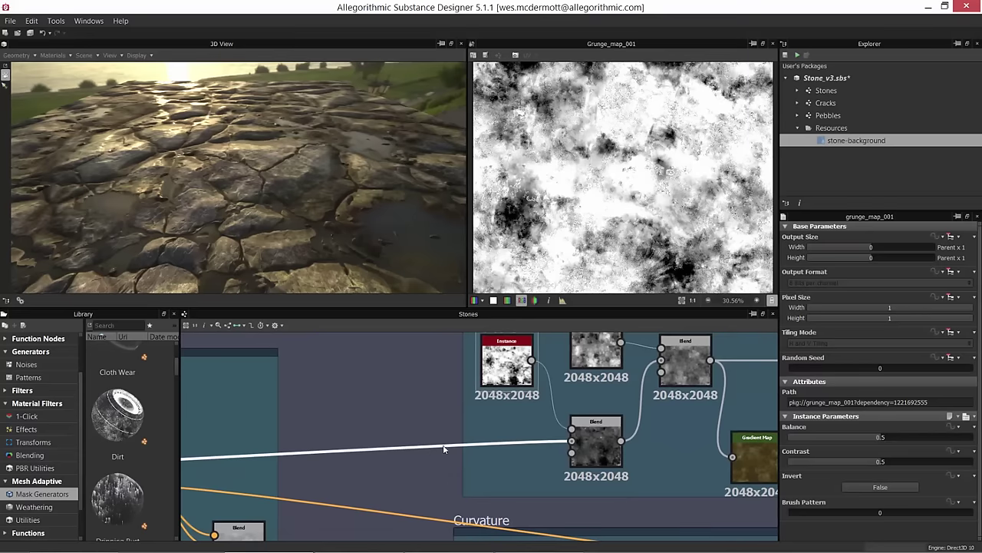
{"action": "middle_click_drag", "start_coordinate": [377, 461], "coordinate": [576, 409]}
{"action": "middle_click_drag", "start_coordinate": [394, 433], "coordinate": [736, 421]}
{"action": "middle_click_drag", "start_coordinate": [311, 434], "coordinate": [516, 431]}
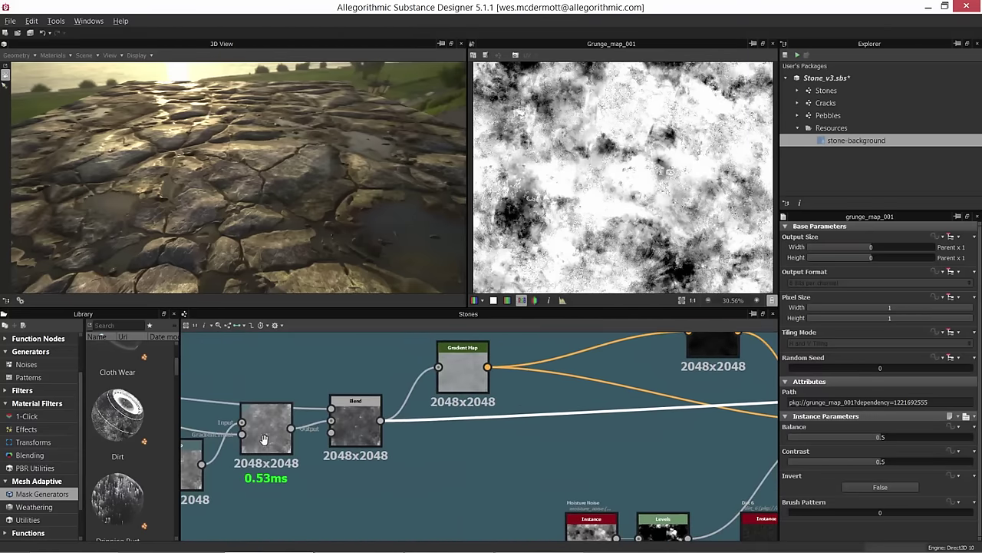
Step: Preview the source Blend beside the Warp node in full, followed by the Gradient Map it feeds
{"action": "left_click", "coordinate": [336, 434]}
{"action": "double_click", "coordinate": [335, 434]}
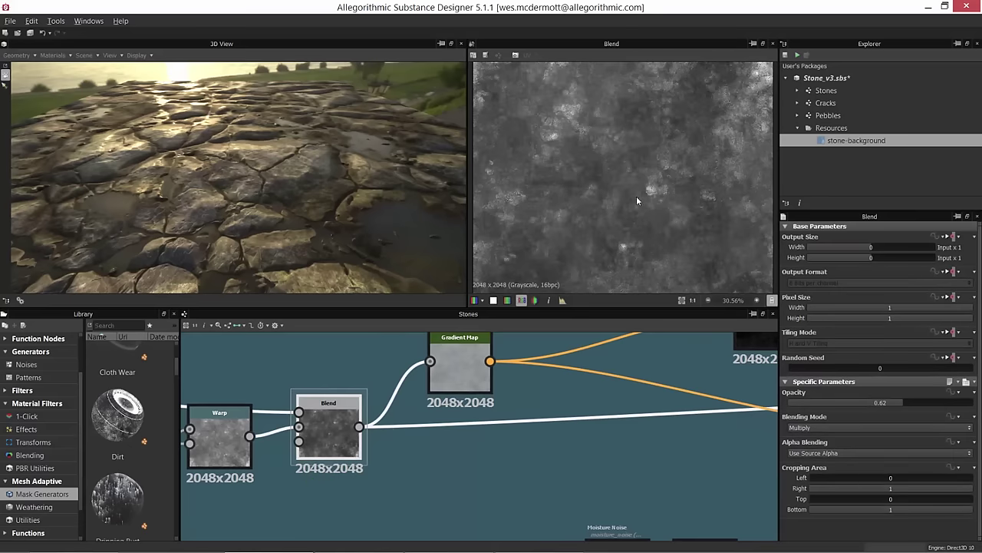
{"action": "scroll", "coordinate": [637, 202], "scroll_direction": "down", "scroll_amount": 3}
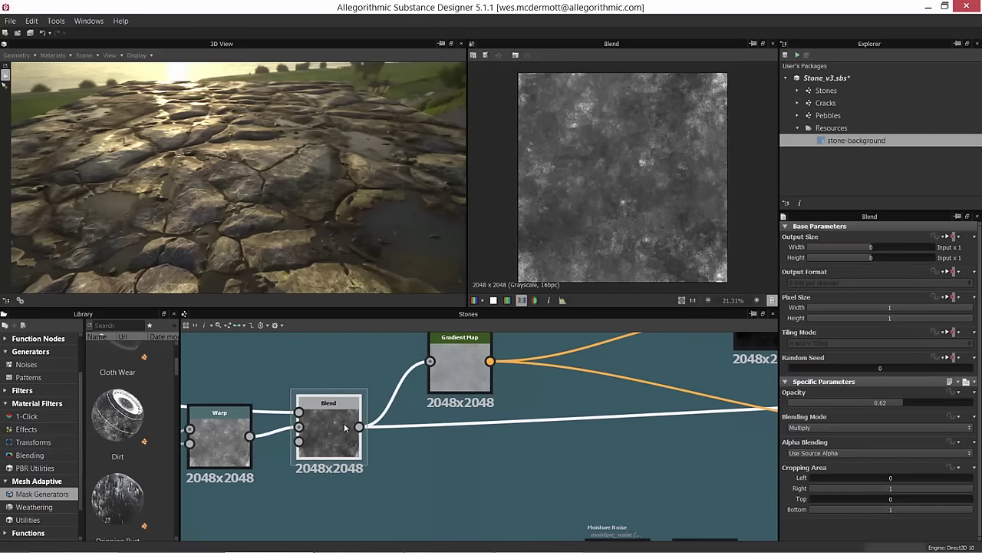
{"action": "double_click", "coordinate": [477, 393]}
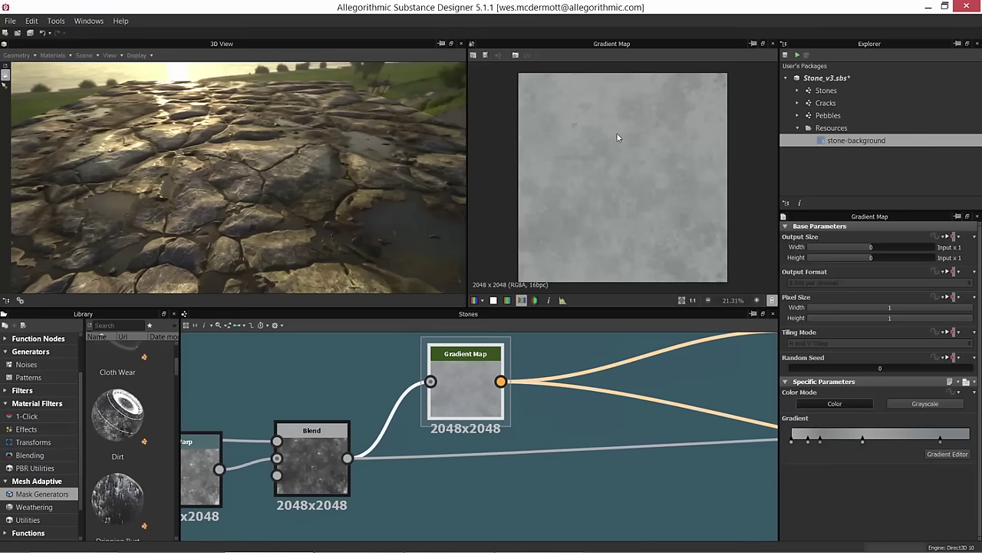
{"action": "middle_click_drag", "start_coordinate": [572, 429], "coordinate": [513, 438]}
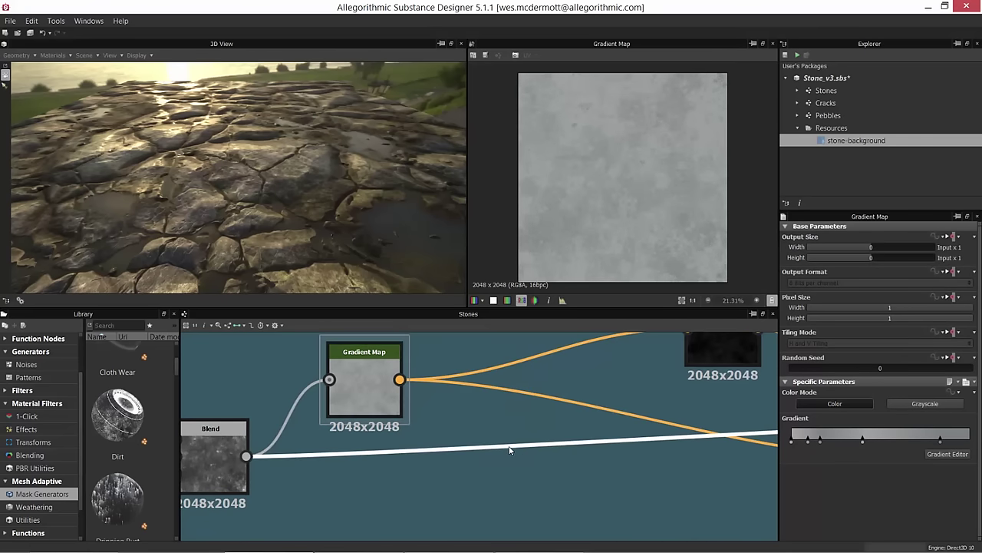
Step: Follow the link back to the Moss & dirt color frame and preview Grunge Map 001 and the Multiply Blend below it
{"action": "mouse_move", "coordinate": [565, 485]}
{"action": "middle_mouse_down"}
{"action": "mouse_move", "coordinate": [478, 481]}
{"action": "mouse_move", "coordinate": [309, 510]}
{"action": "middle_mouse_up"}
{"action": "middle_click_drag", "start_coordinate": [712, 432], "coordinate": [223, 456]}
{"action": "mouse_move", "coordinate": [737, 420]}
{"action": "middle_mouse_down"}
{"action": "mouse_move", "coordinate": [458, 446]}
{"action": "mouse_move", "coordinate": [462, 489]}
{"action": "middle_mouse_up"}
{"action": "scroll", "coordinate": [473, 453], "scroll_direction": "up", "scroll_amount": 1}
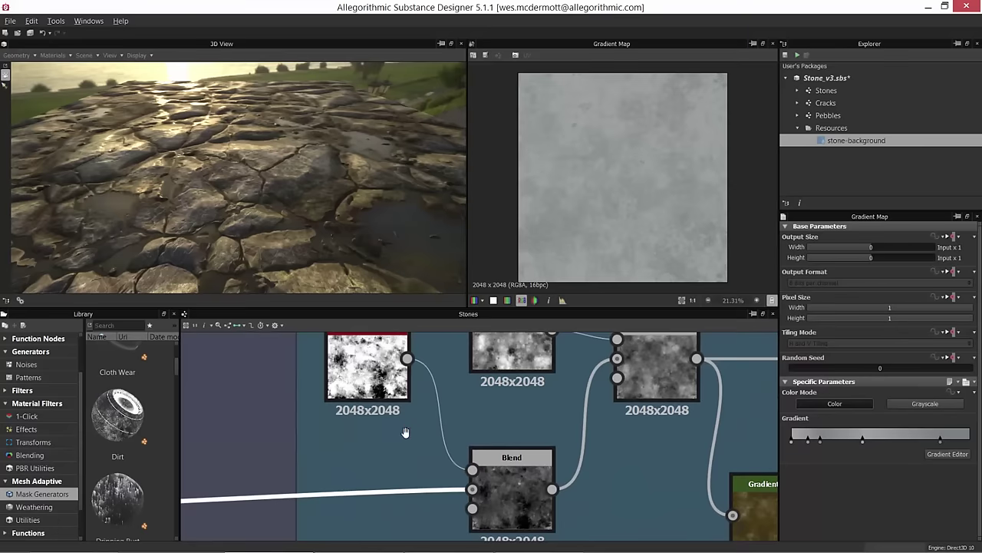
{"action": "middle_click_drag", "start_coordinate": [408, 423], "coordinate": [403, 446]}
{"action": "left_click", "coordinate": [359, 375]}
{"action": "double_click", "coordinate": [359, 375]}
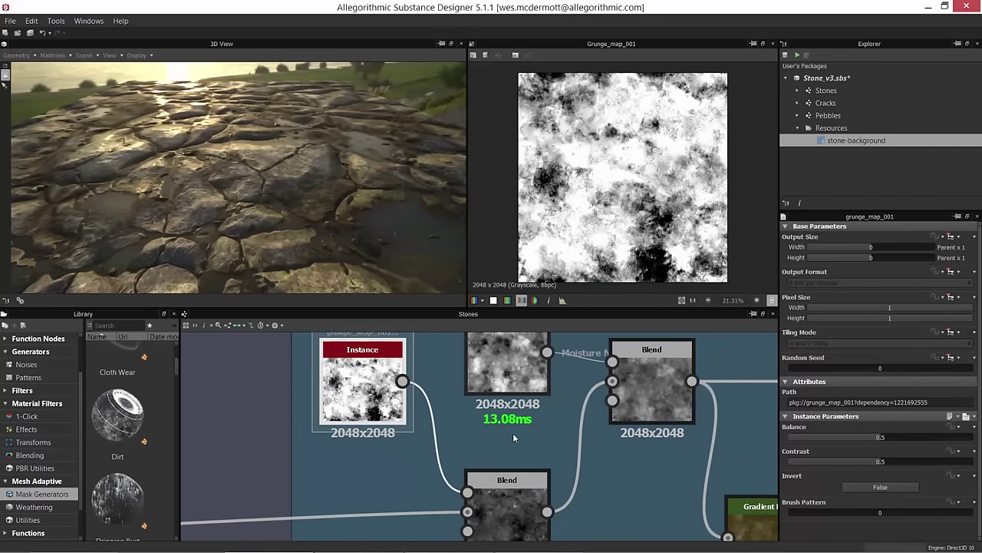
{"action": "middle_click_drag", "start_coordinate": [513, 436], "coordinate": [513, 415]}
{"action": "double_click", "coordinate": [515, 481]}
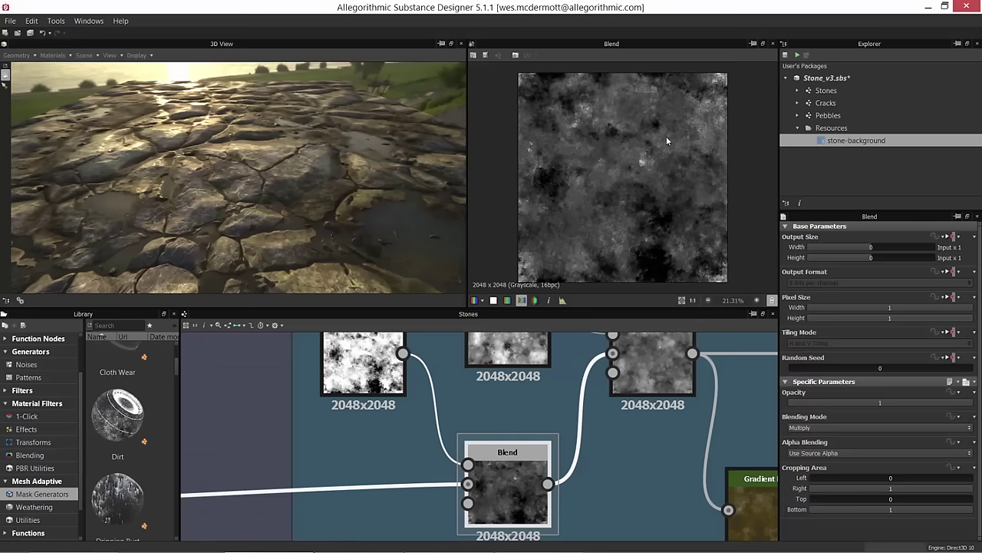
Step: Preview the Moisture Noise node and the Max (Lighten) Blend that combines it with the grunge result
{"action": "middle_click_drag", "start_coordinate": [626, 445], "coordinate": [500, 457]}
{"action": "scroll", "coordinate": [499, 456], "scroll_direction": "down", "scroll_amount": 2}
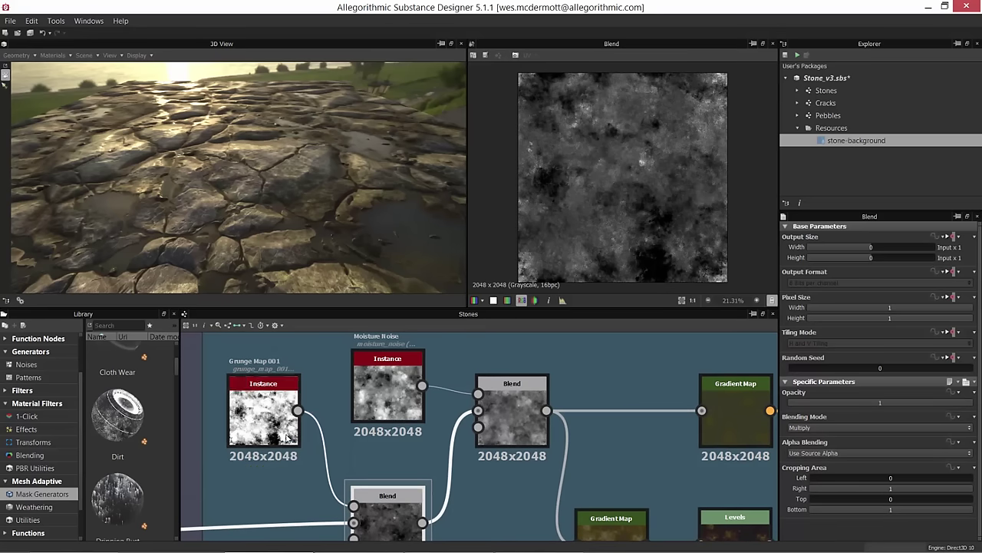
{"action": "double_click", "coordinate": [393, 391]}
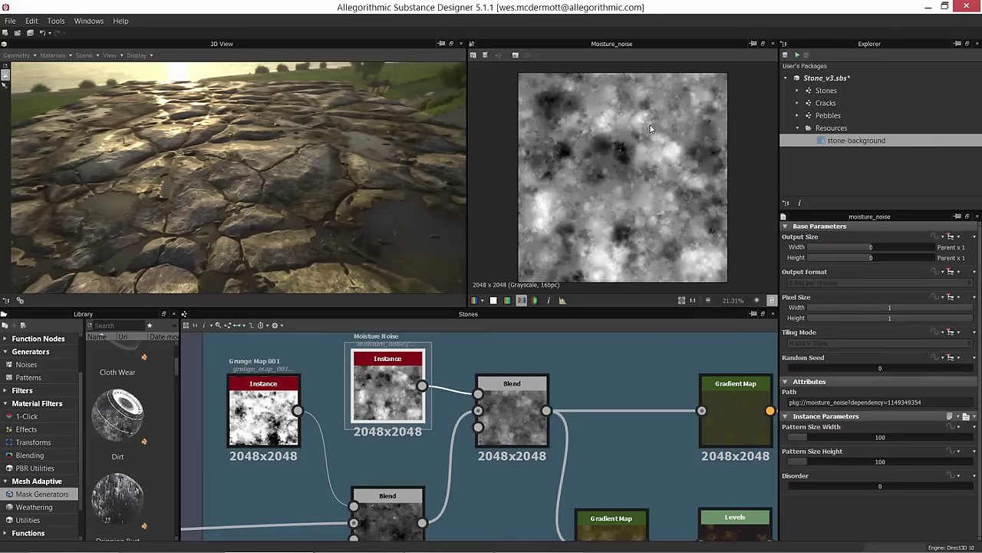
{"action": "double_click", "coordinate": [514, 412]}
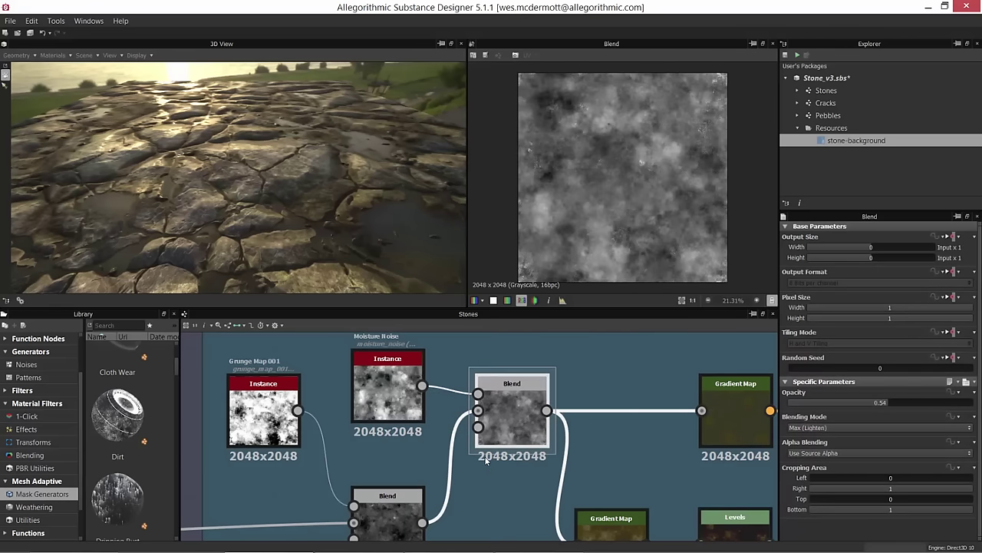
Step: Compare the Moisture Noise and Multiply Blend outputs once more, ending on the Max (Lighten) Blend they feed
{"action": "scroll", "coordinate": [571, 350], "scroll_direction": "down", "scroll_amount": 1}
{"action": "double_click", "coordinate": [410, 361]}
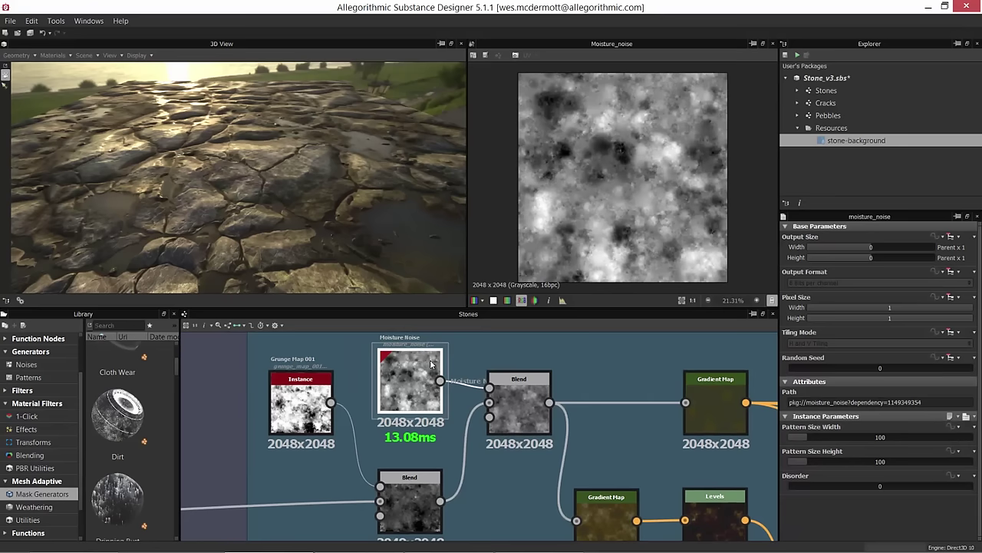
{"action": "double_click", "coordinate": [412, 508]}
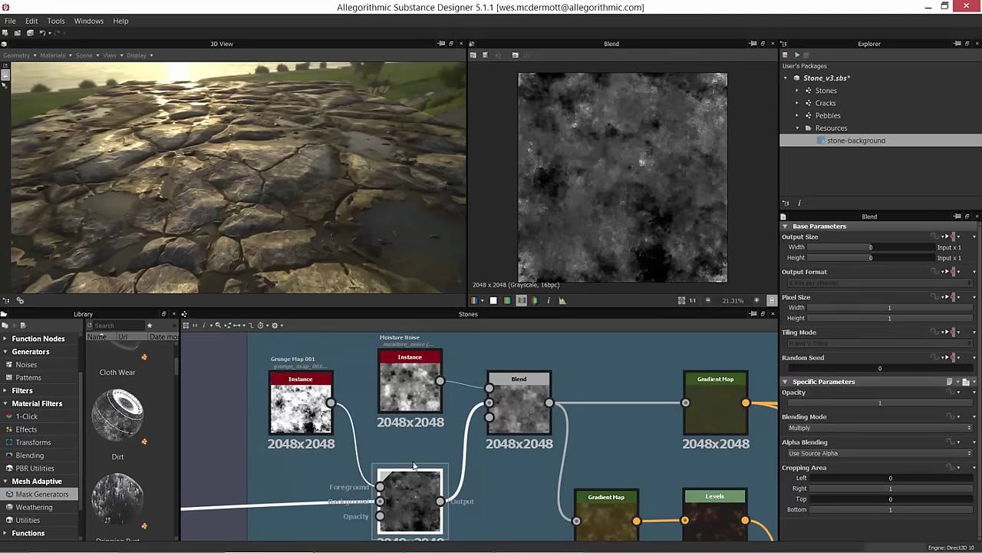
{"action": "double_click", "coordinate": [410, 388]}
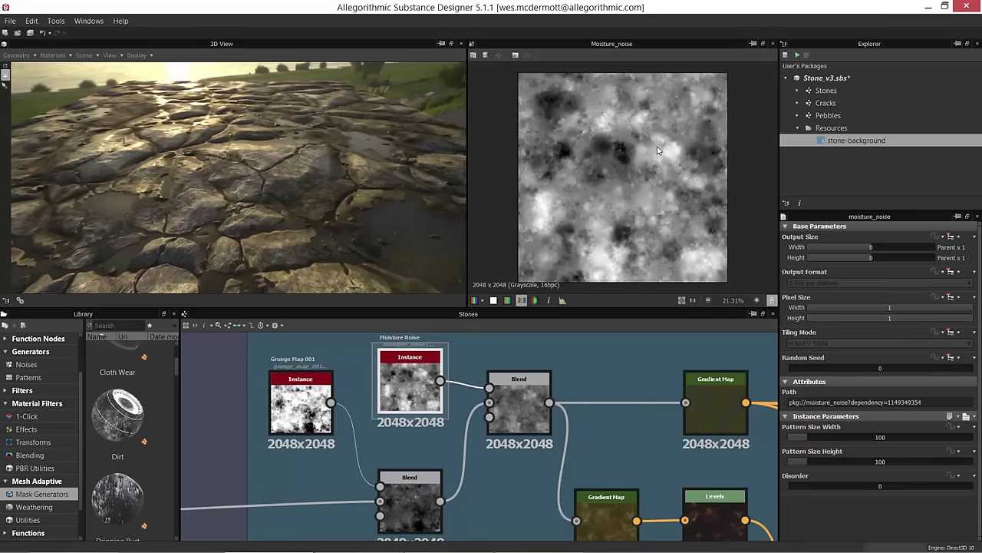
{"action": "double_click", "coordinate": [519, 405]}
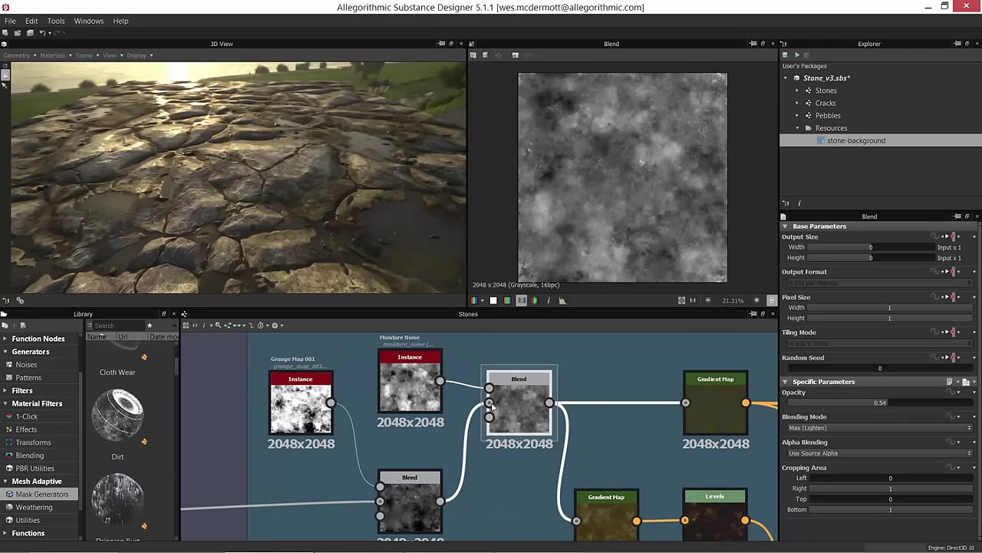
Step: Preview the Moisture Noise node, the Multiply Blend and the Max (Lighten) Blend in turn to compare their outputs
{"action": "double_click", "coordinate": [426, 399]}
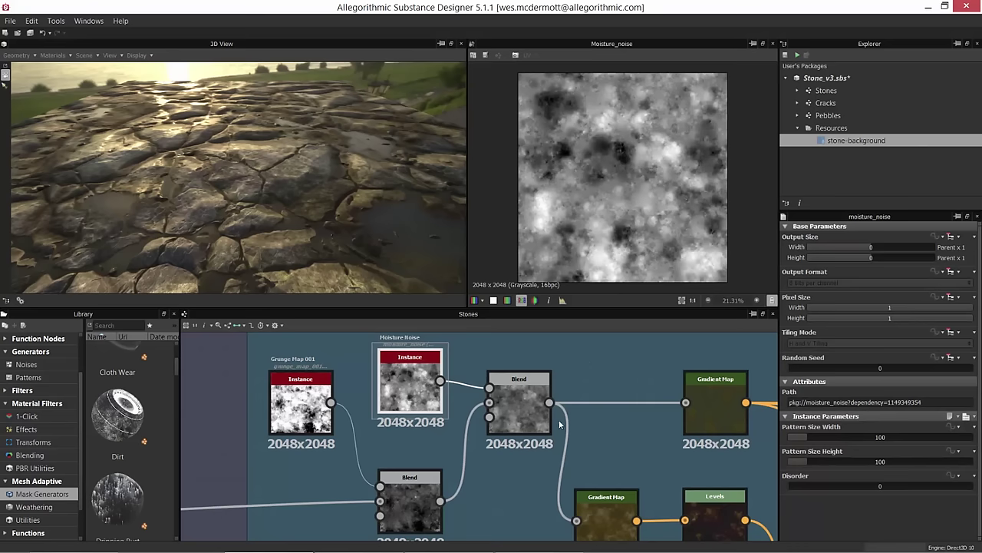
{"action": "double_click", "coordinate": [403, 498]}
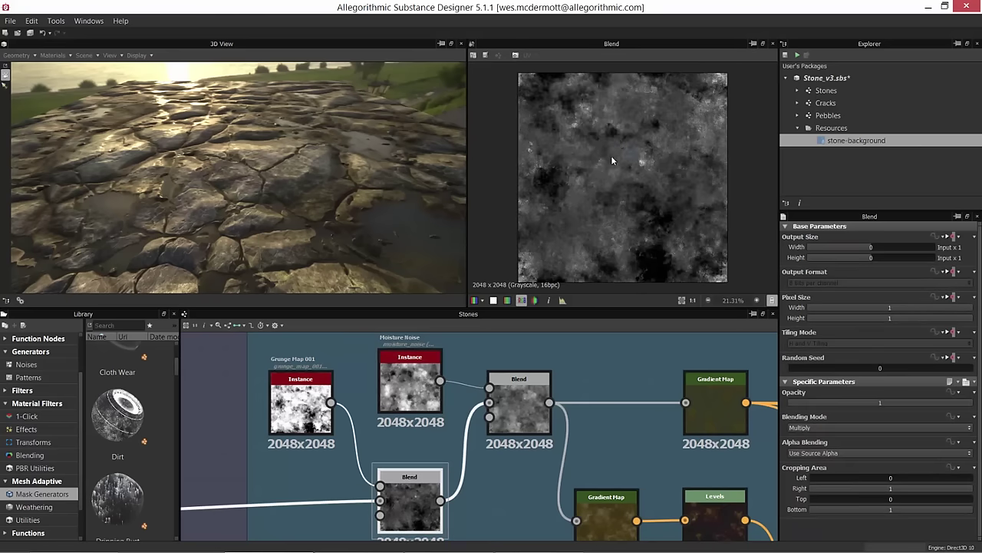
{"action": "middle_click_drag", "start_coordinate": [626, 440], "coordinate": [508, 430]}
{"action": "double_click", "coordinate": [404, 400]}
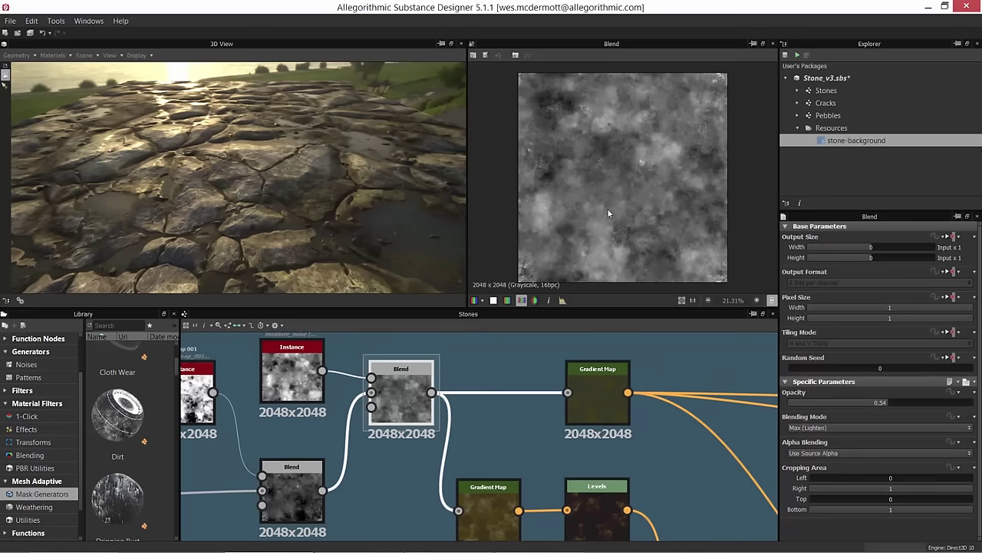
{"action": "middle_click_drag", "start_coordinate": [484, 422], "coordinate": [579, 432]}
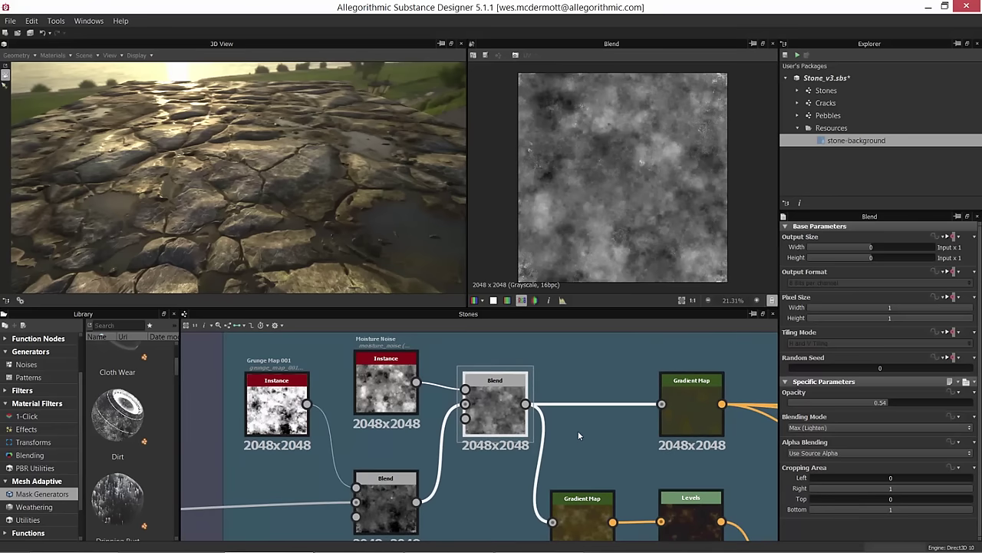
Step: Preview the green Gradient Map against the Max (Lighten) Blend that feeds it and inspect its gradient keys
{"action": "middle_click_drag", "start_coordinate": [562, 426], "coordinate": [458, 412]}
{"action": "double_click", "coordinate": [588, 403]}
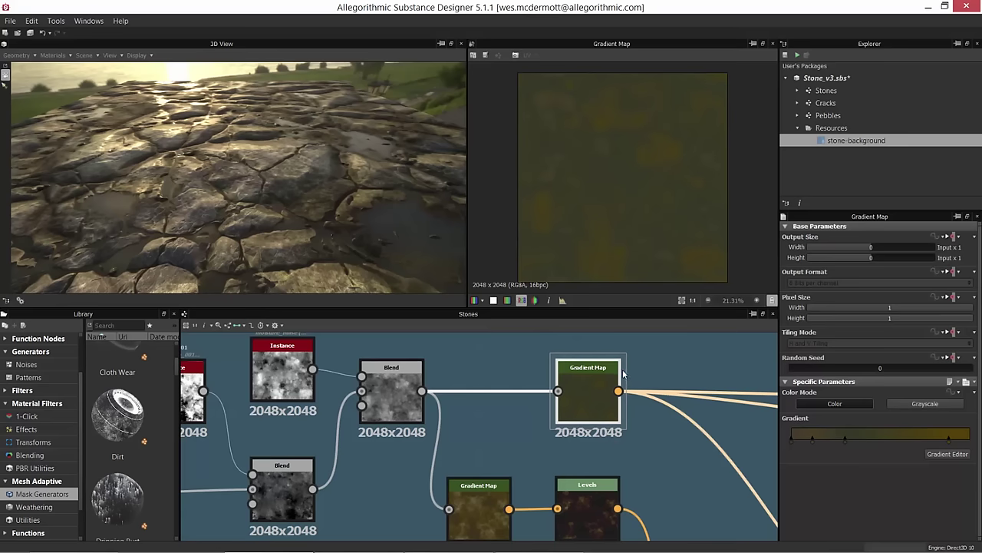
{"action": "double_click", "coordinate": [391, 393]}
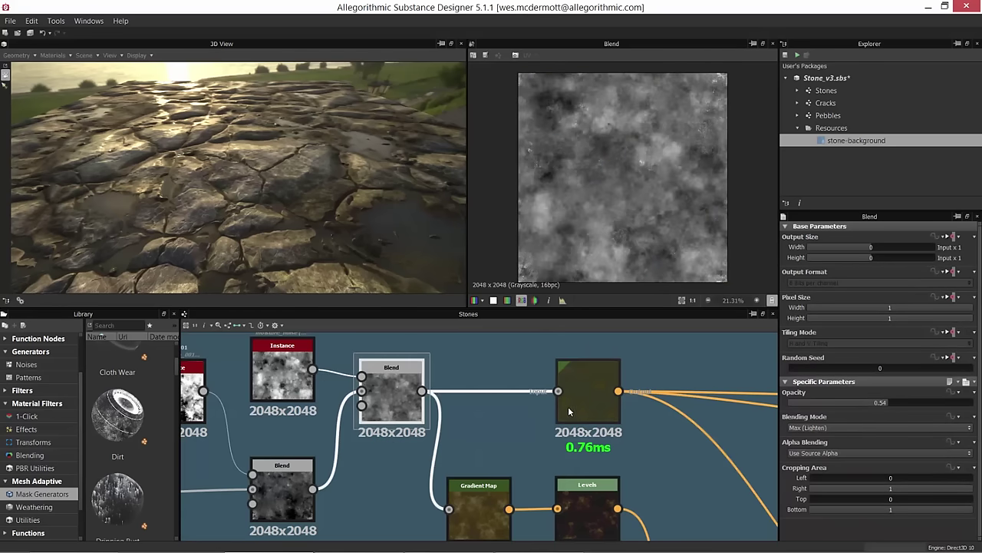
{"action": "double_click", "coordinate": [580, 403]}
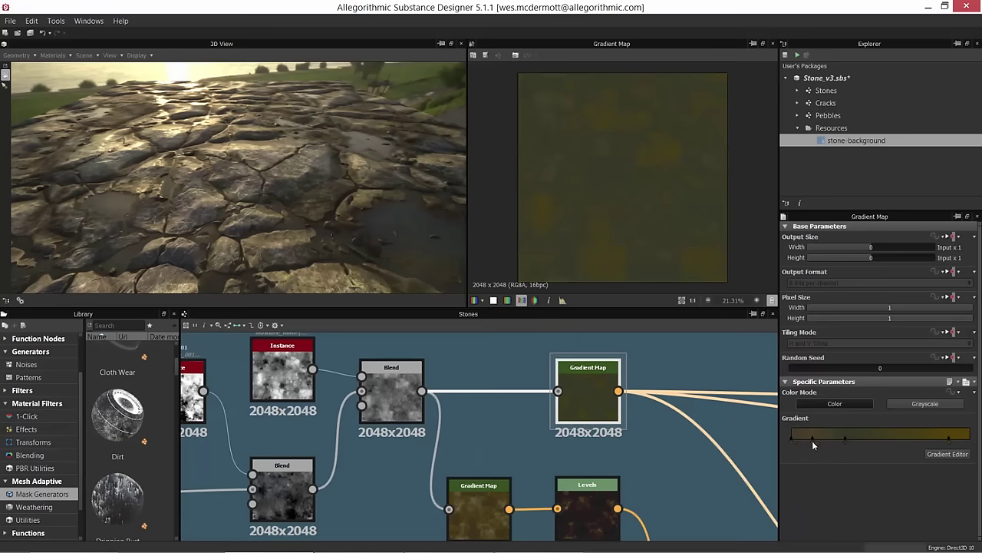
{"action": "left_click", "coordinate": [812, 441]}
Step: Preview the shared Max (Lighten) Blend and compare the brown Gradient Map it feeds with the green one above
{"action": "double_click", "coordinate": [392, 389]}
{"action": "middle_click_drag", "start_coordinate": [563, 421], "coordinate": [562, 383]}
{"action": "double_click", "coordinate": [398, 355]}
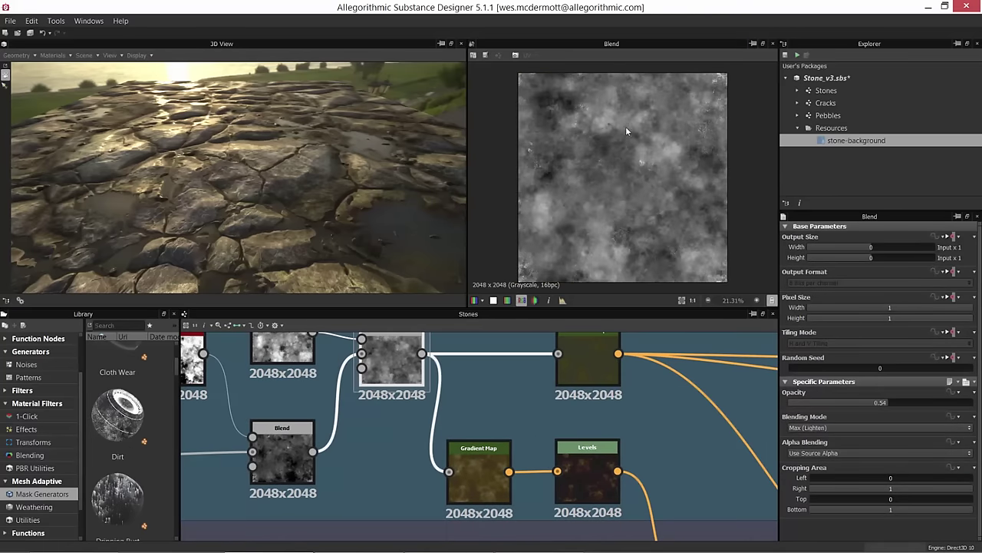
{"action": "double_click", "coordinate": [477, 481]}
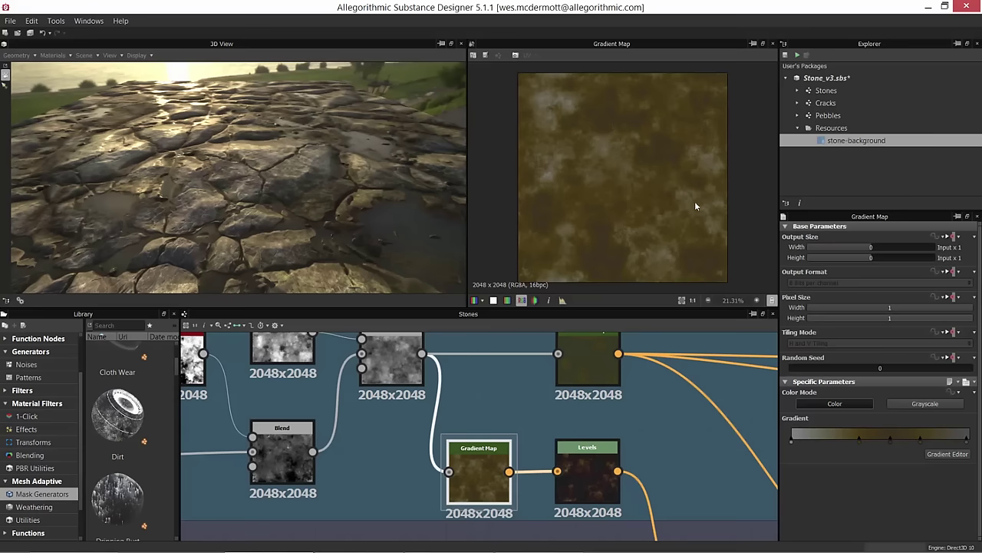
{"action": "left_click", "coordinate": [591, 355]}
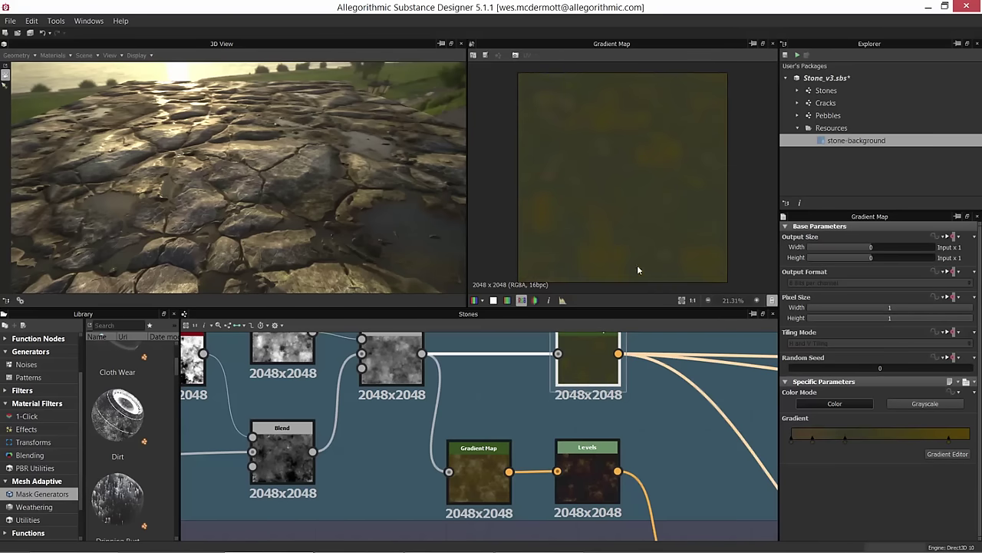
{"action": "left_click", "coordinate": [479, 475]}
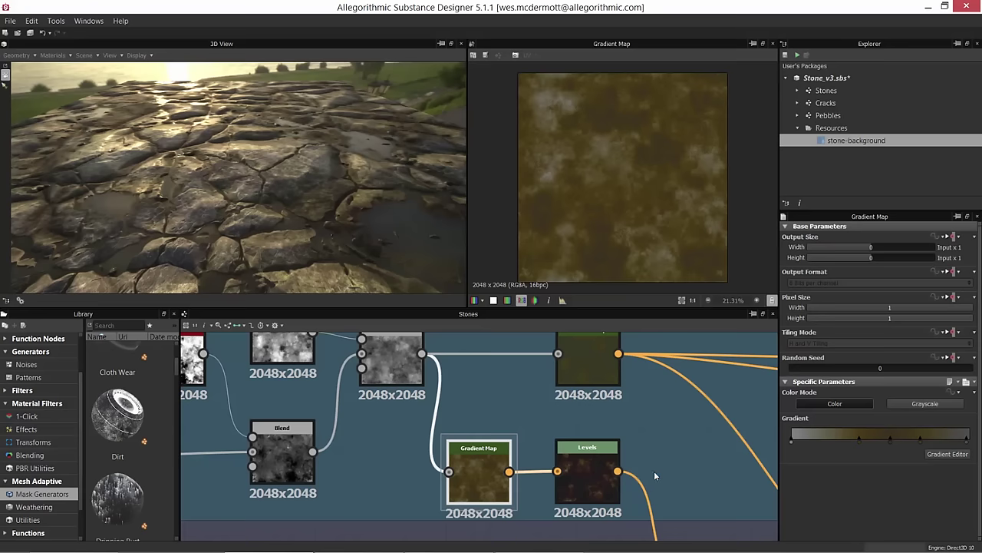
Step: Preview the Levels node after the brown Gradient Map and compare it with the green Gradient Map
{"action": "scroll", "coordinate": [614, 460], "scroll_direction": "down", "scroll_amount": 3}
{"action": "left_click", "coordinate": [549, 398]}
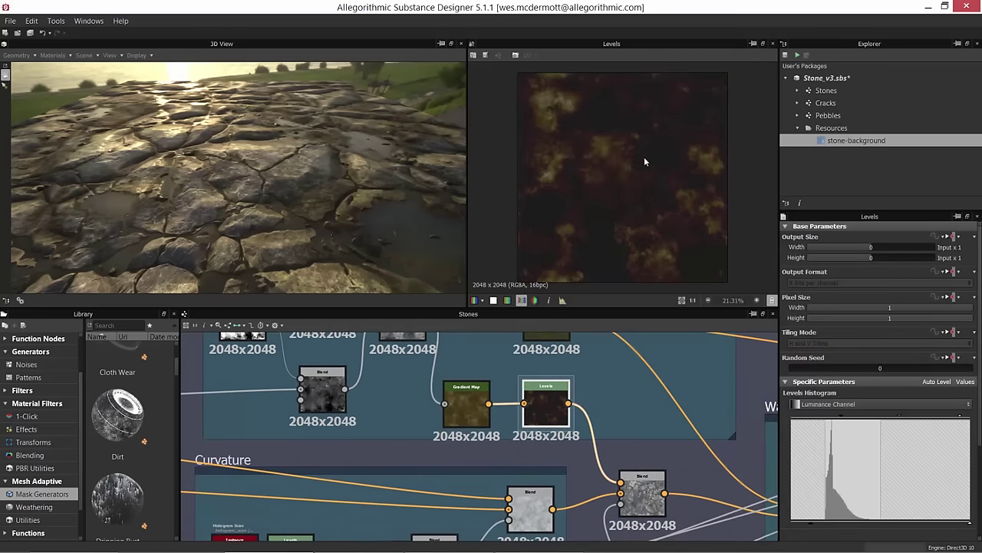
{"action": "middle_click_drag", "start_coordinate": [566, 400], "coordinate": [543, 446]}
{"action": "left_click", "coordinate": [523, 367]}
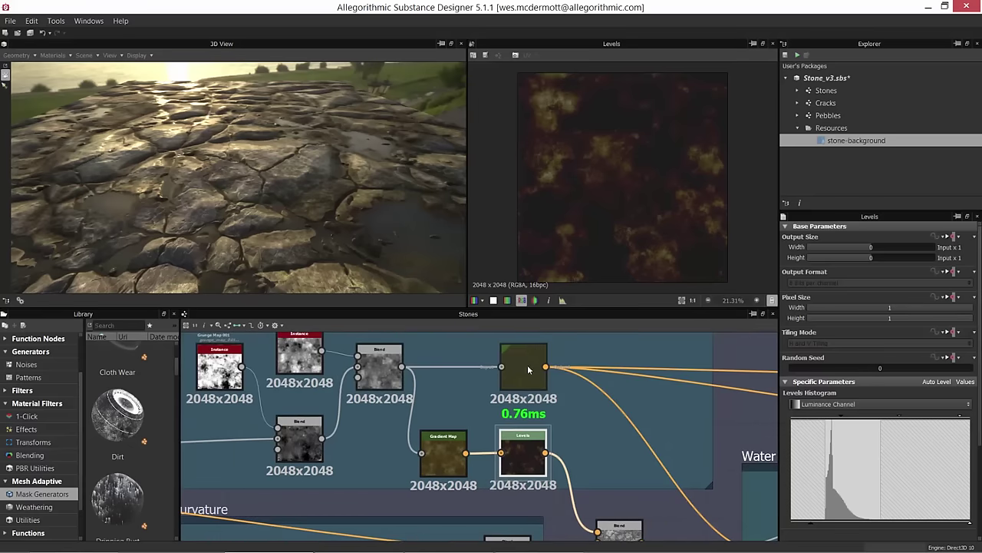
{"action": "left_click", "coordinate": [524, 453]}
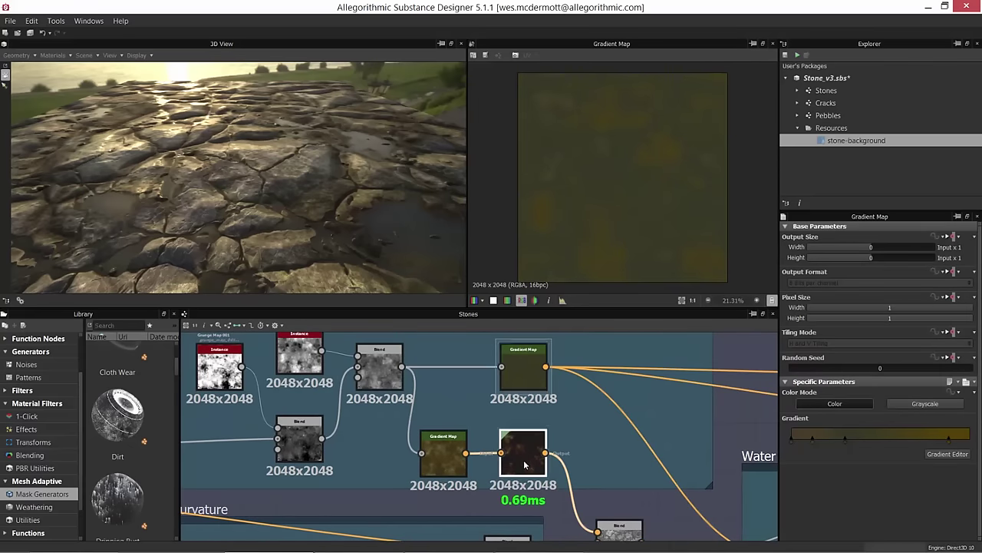
Step: Trace the Levels output to the Blend beside the Curvature frame and examine the stones closer in the 3D view
{"action": "scroll", "coordinate": [546, 402], "scroll_direction": "down", "scroll_amount": 3}
{"action": "middle_click_drag", "start_coordinate": [602, 440], "coordinate": [525, 401]}
{"action": "scroll", "coordinate": [510, 407], "scroll_direction": "down", "scroll_amount": 1}
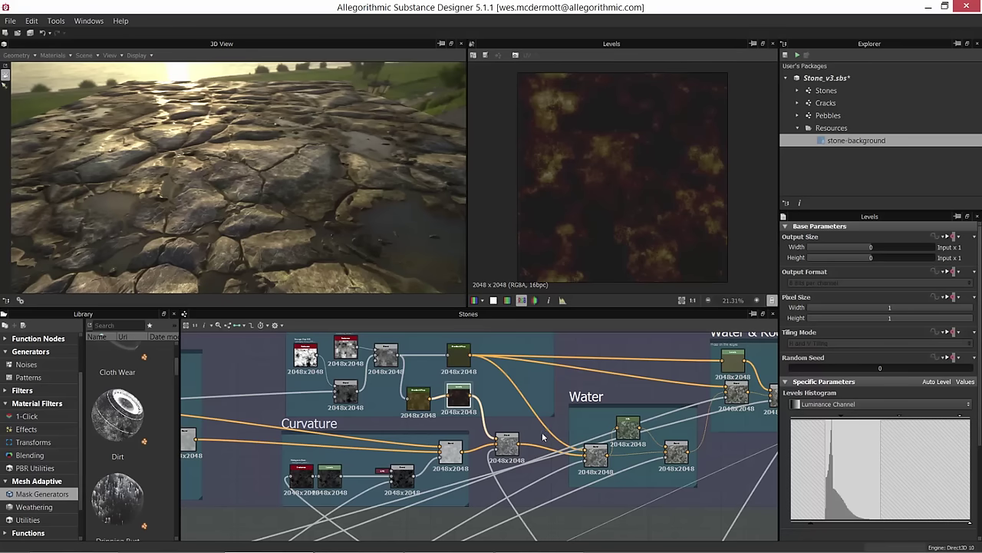
{"action": "scroll", "coordinate": [537, 426], "scroll_direction": "up", "scroll_amount": 2}
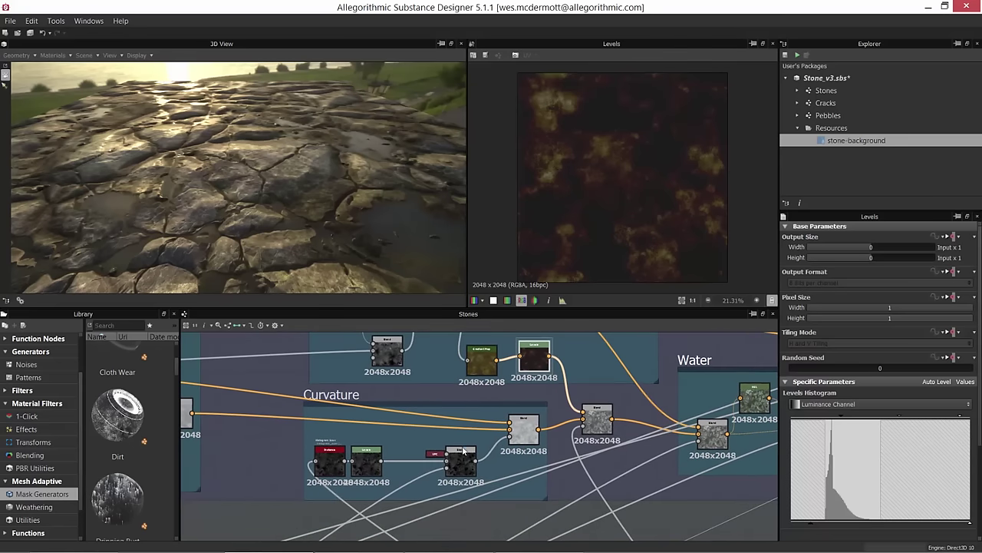
{"action": "scroll", "coordinate": [460, 426], "scroll_direction": "up", "scroll_amount": 2}
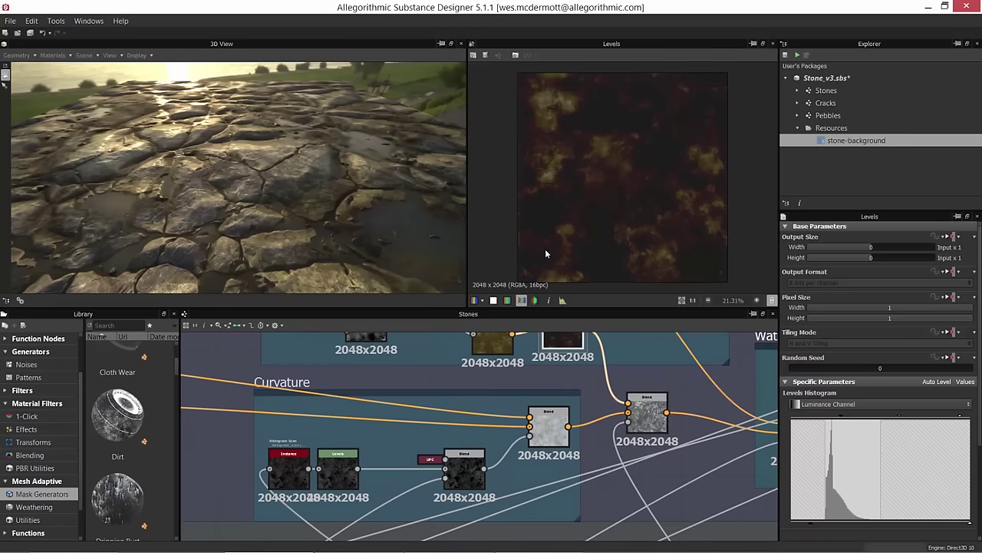
{"action": "left_click_drag", "start_coordinate": [323, 182], "coordinate": [313, 132]}
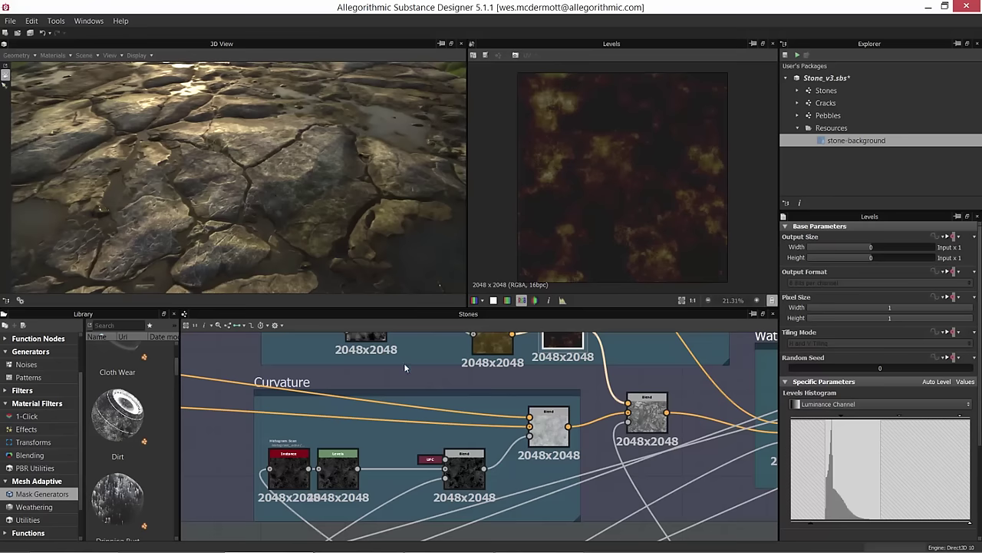
Step: Follow the mask link from the Blend beside the Curvature frame down to the nodes of the Dirt frame
{"action": "right_click_drag", "start_coordinate": [559, 459], "coordinate": [487, 436], "text": "alt"}
{"action": "middle_click_drag", "start_coordinate": [486, 436], "coordinate": [483, 411]}
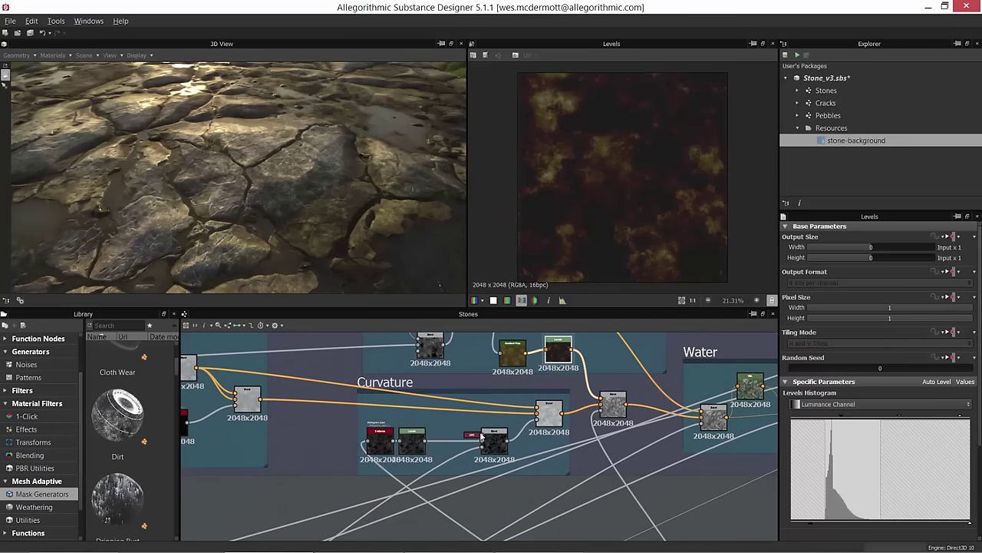
{"action": "middle_click_drag", "start_coordinate": [491, 489], "coordinate": [485, 410]}
{"action": "right_click_drag", "start_coordinate": [486, 456], "coordinate": [474, 462], "text": "alt"}
{"action": "middle_click_drag", "start_coordinate": [451, 478], "coordinate": [372, 384]}
{"action": "middle_click_drag", "start_coordinate": [479, 459], "coordinate": [410, 357]}
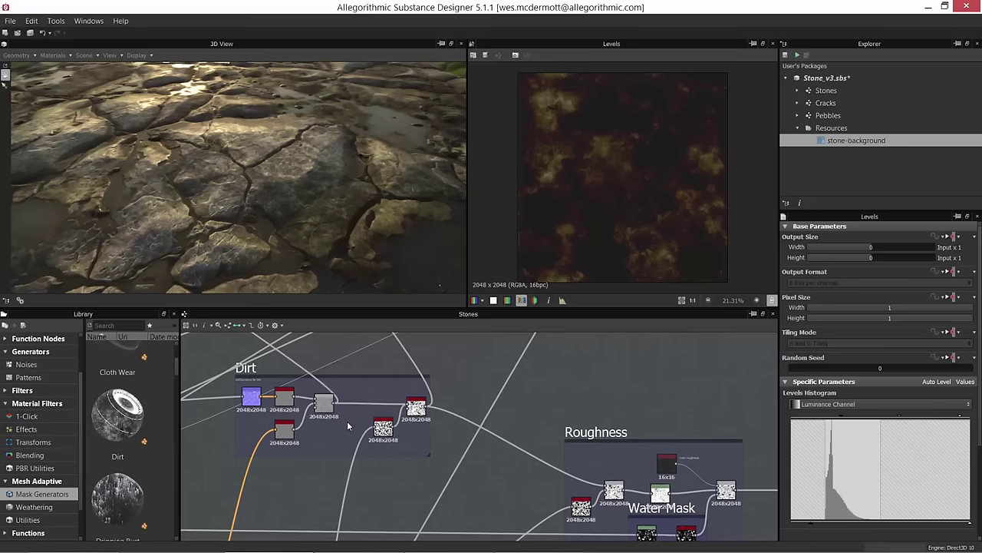
{"action": "scroll", "coordinate": [347, 424], "scroll_direction": "up", "scroll_amount": 4}
{"action": "middle_click_drag", "start_coordinate": [368, 432], "coordinate": [491, 432]}
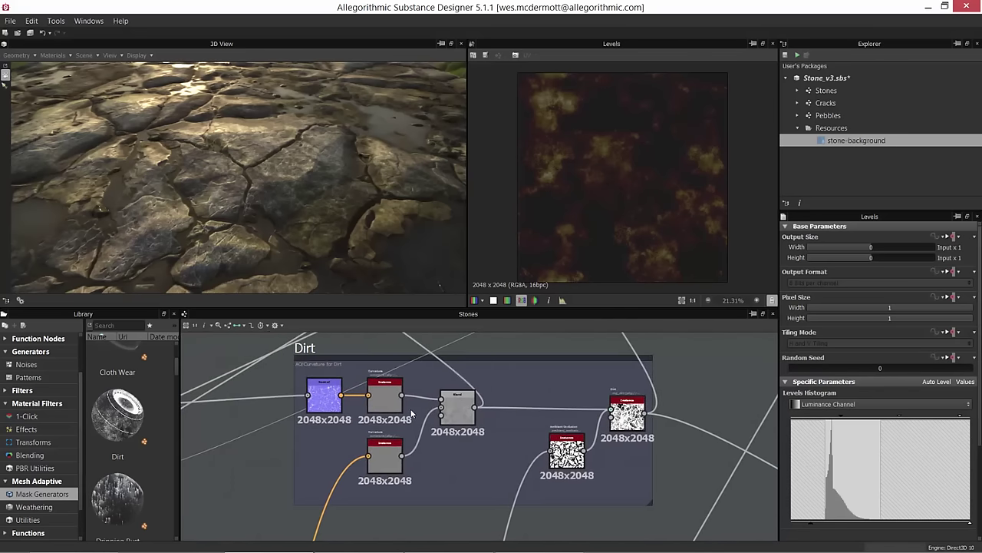
Step: Shift the Ambient Occlusion and Dirt nodes slightly left within the Dirt frame and preview the Dirt node
{"action": "mouse_move", "coordinate": [568, 451]}
{"action": "left_click_drag", "start_coordinate": [568, 451], "coordinate": [532, 459]}
{"action": "left_click_drag", "start_coordinate": [630, 417], "coordinate": [605, 415]}
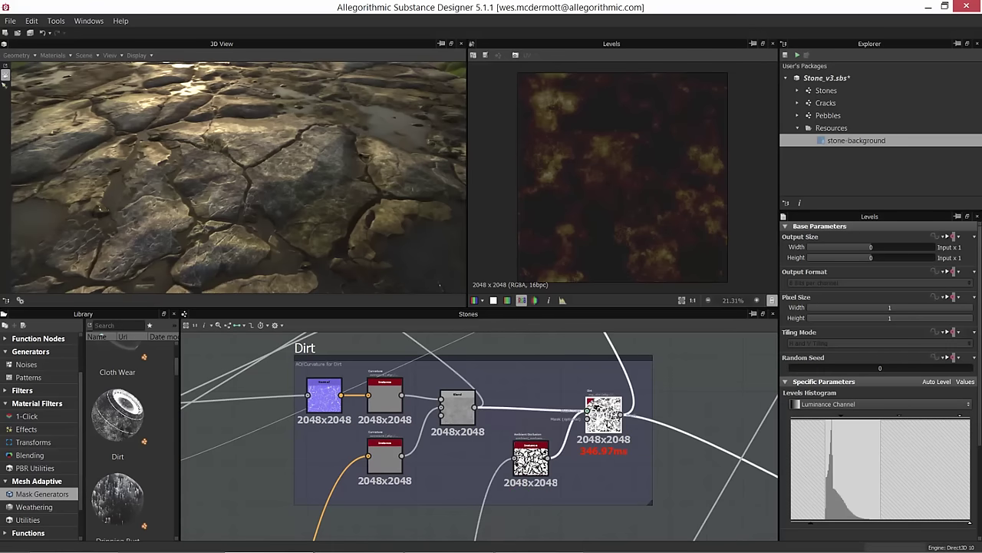
{"action": "double_click", "coordinate": [606, 415]}
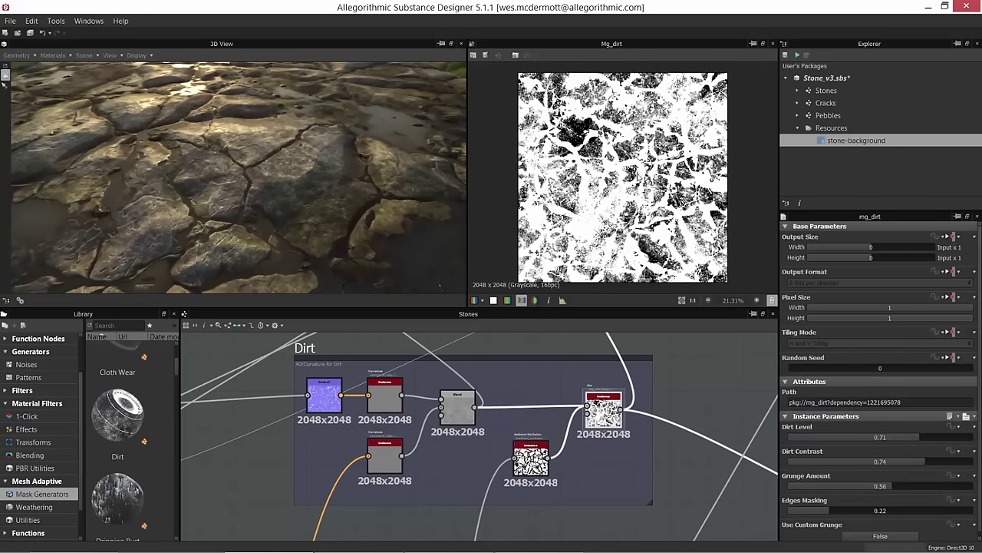
Step: Show the Dirt generator under Mask Generators in the library and examine the Dirt node's input links
{"action": "left_click", "coordinate": [21, 492]}
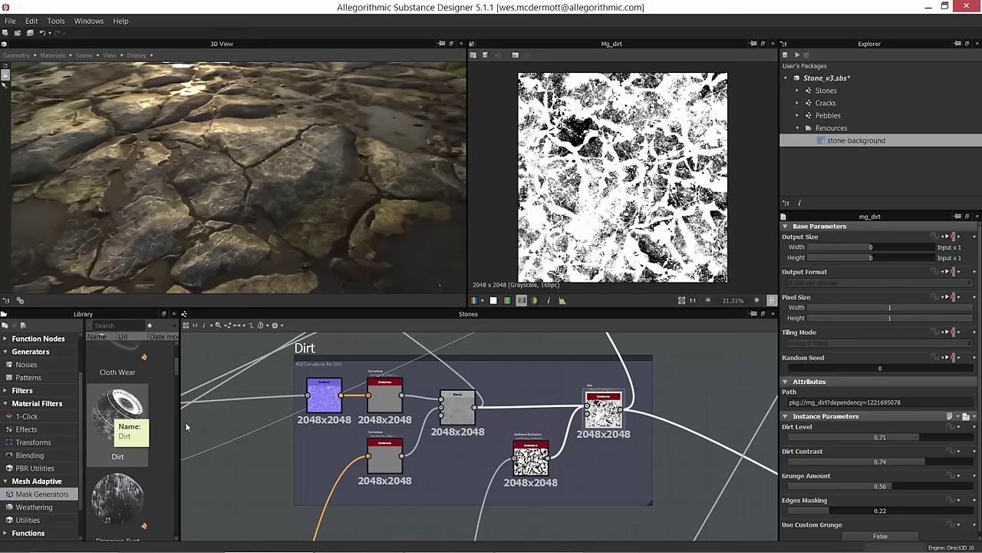
{"action": "middle_click_drag", "start_coordinate": [489, 423], "coordinate": [493, 414]}
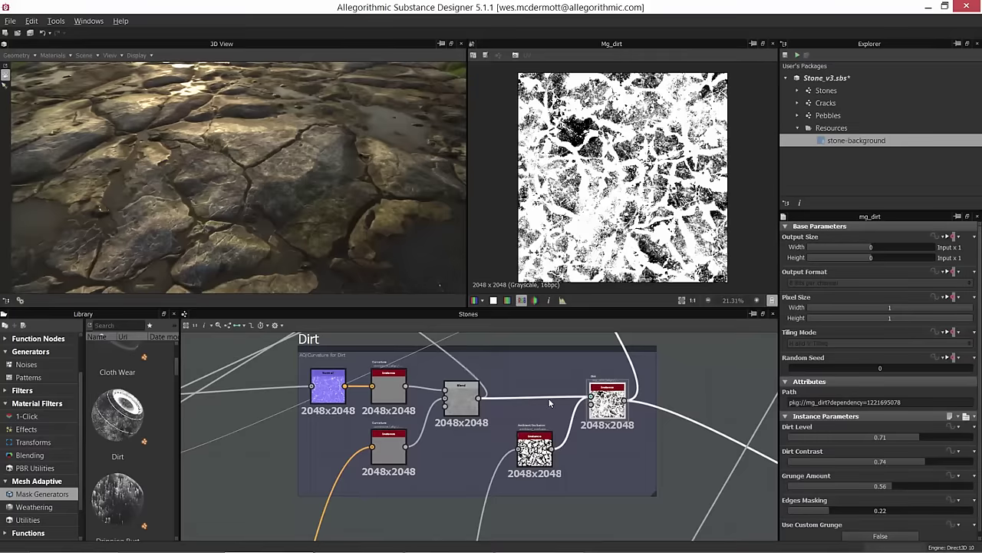
{"action": "scroll", "coordinate": [552, 400], "scroll_direction": "up", "scroll_amount": 3}
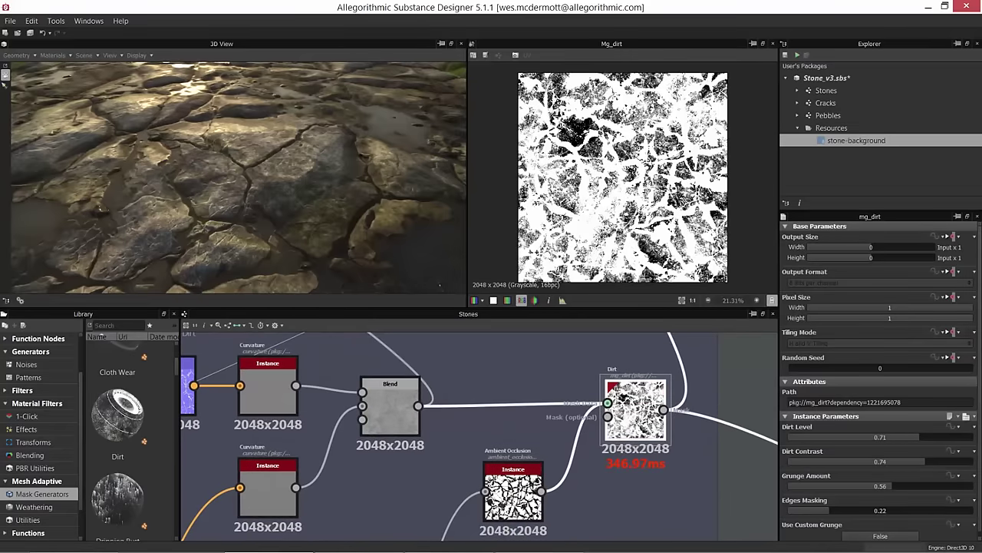
{"action": "scroll", "coordinate": [635, 433], "scroll_direction": "up", "scroll_amount": 2}
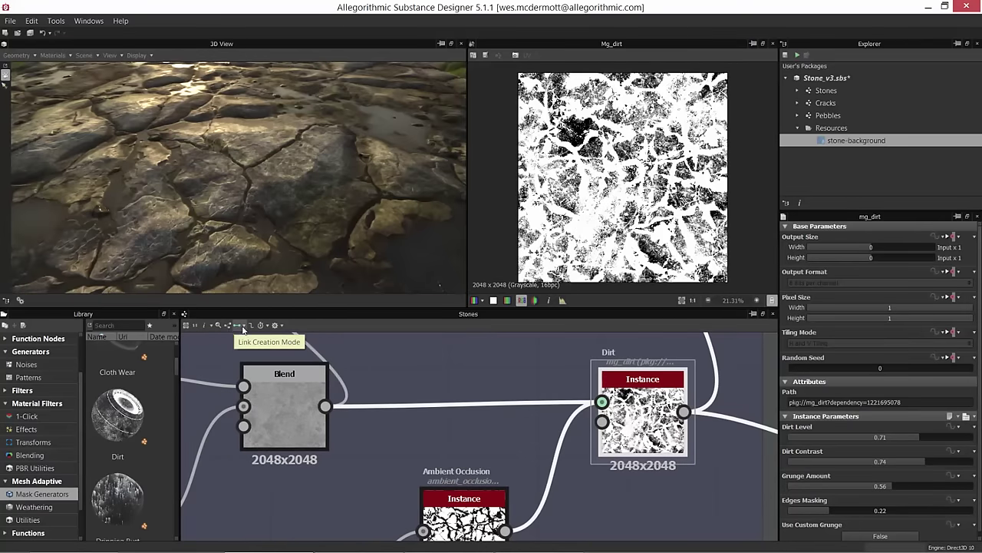
Step: Switch the link creation mode away from Compact Material to inspect the Dirt node's separate inputs
{"action": "left_click", "coordinate": [244, 327]}
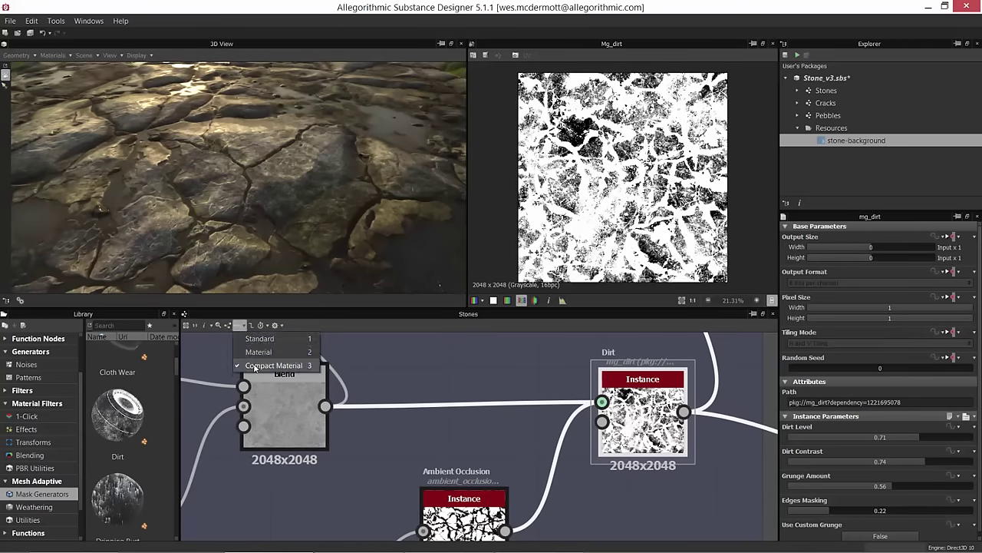
{"action": "left_click", "coordinate": [539, 384]}
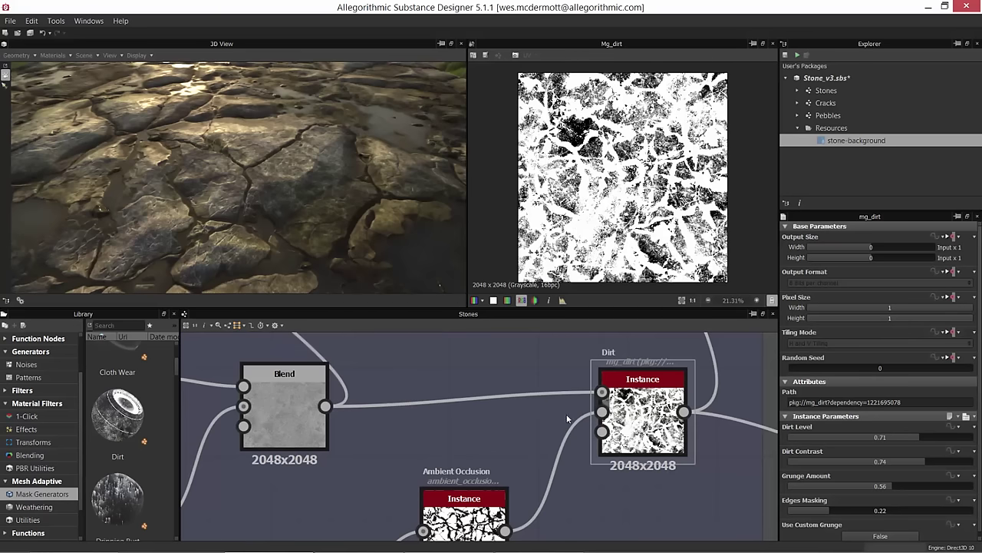
{"action": "scroll", "coordinate": [553, 421], "scroll_direction": "up", "scroll_amount": 2}
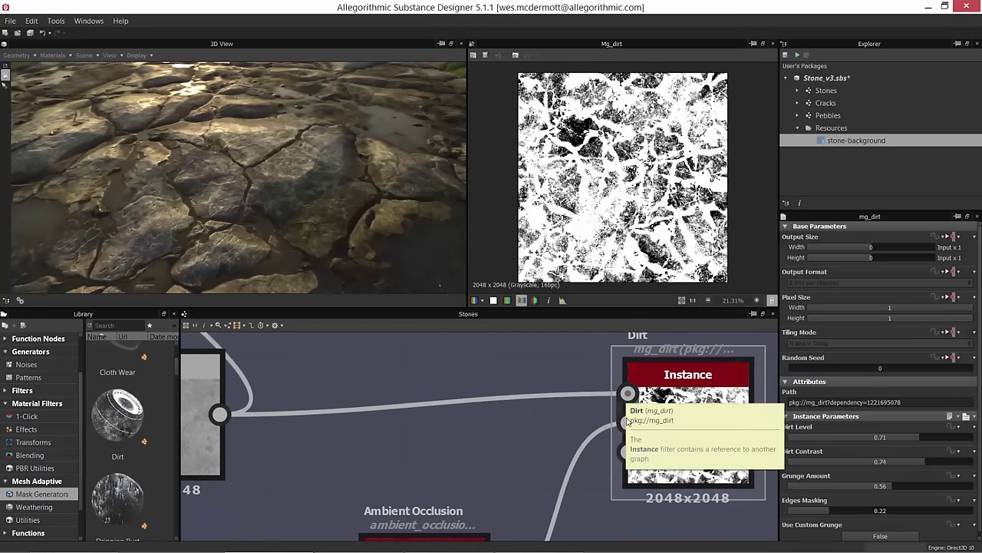
Step: Preview the Normal node at the start of the Dirt frame and inspect its crack detail
{"action": "scroll", "coordinate": [622, 457], "scroll_direction": "down", "scroll_amount": 4}
{"action": "middle_click_drag", "start_coordinate": [534, 470], "coordinate": [674, 439]}
{"action": "scroll", "coordinate": [537, 433], "scroll_direction": "down", "scroll_amount": 3}
{"action": "middle_click_drag", "start_coordinate": [442, 417], "coordinate": [472, 461]}
{"action": "double_click", "coordinate": [429, 443]}
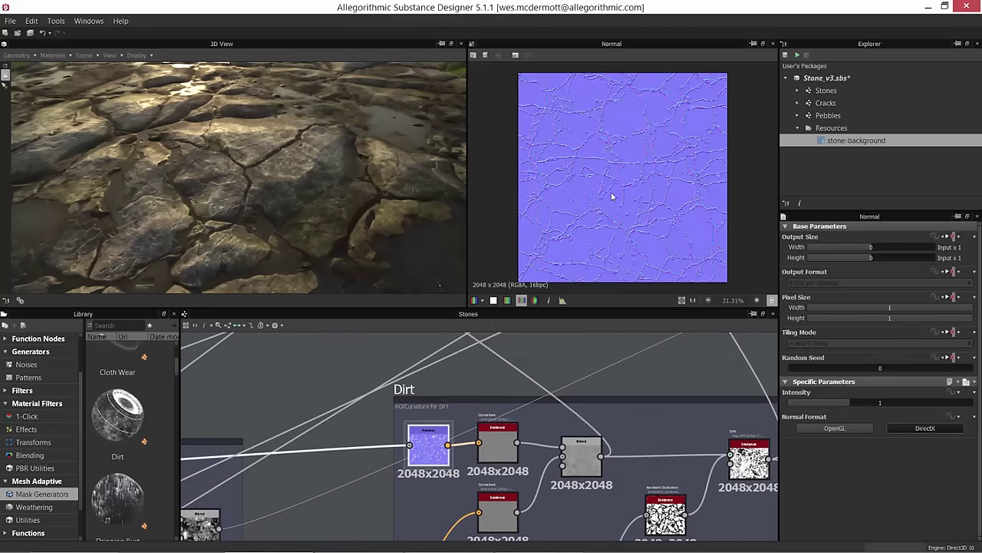
{"action": "scroll", "coordinate": [576, 193], "scroll_direction": "up", "scroll_amount": 1}
{"action": "scroll", "coordinate": [514, 451], "scroll_direction": "up", "scroll_amount": 3}
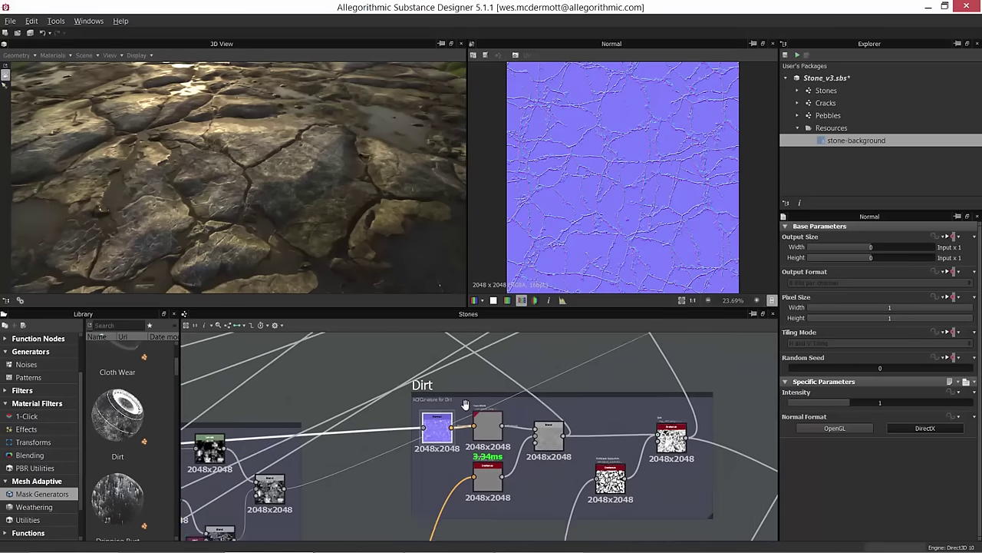
Step: Move the Dirt frame's Blend node slightly right and examine the lower Curvature node's output up close
{"action": "double_click", "coordinate": [396, 350]}
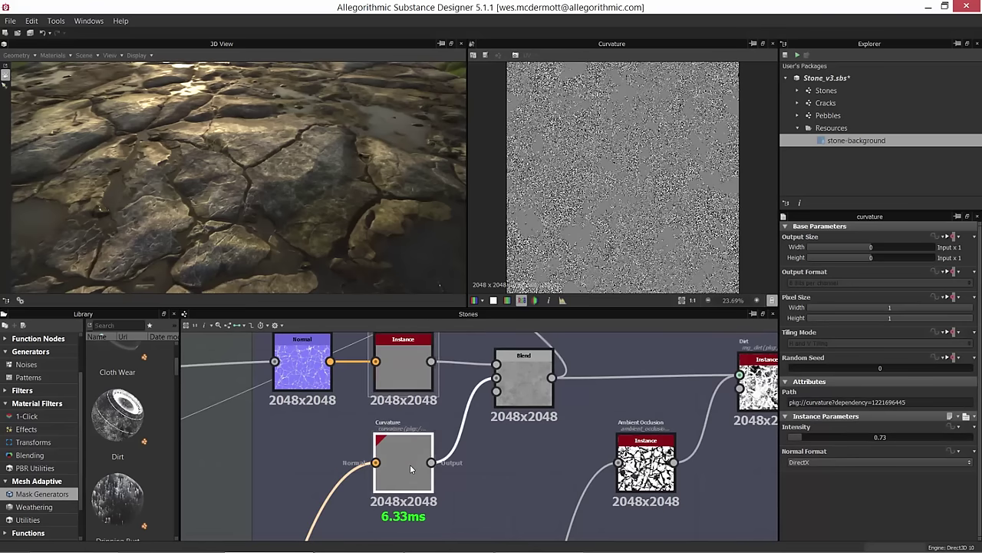
{"action": "left_click", "coordinate": [410, 464]}
{"action": "left_click_drag", "start_coordinate": [493, 403], "coordinate": [532, 407]}
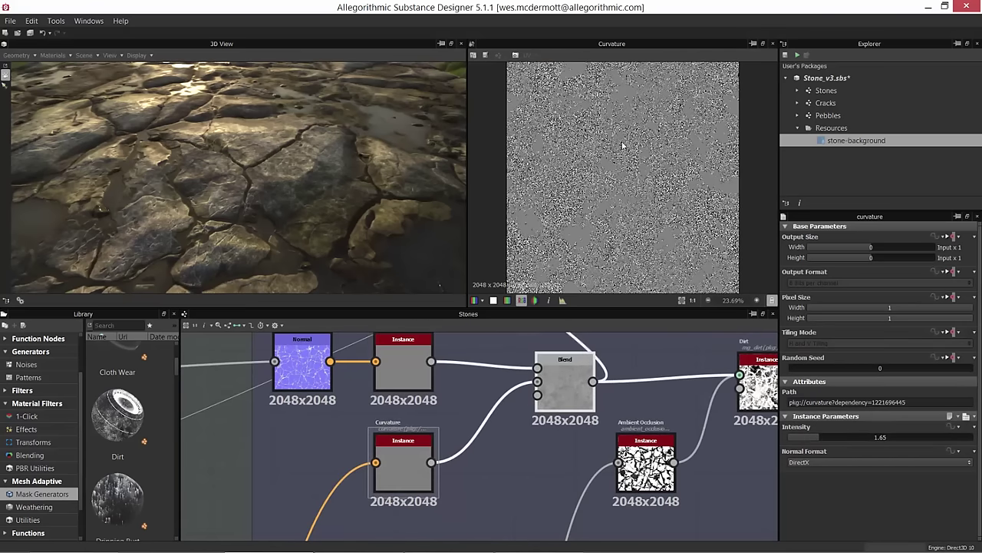
{"action": "scroll", "coordinate": [641, 234], "scroll_direction": "up", "scroll_amount": 5}
{"action": "scroll", "coordinate": [642, 233], "scroll_direction": "up", "scroll_amount": 2}
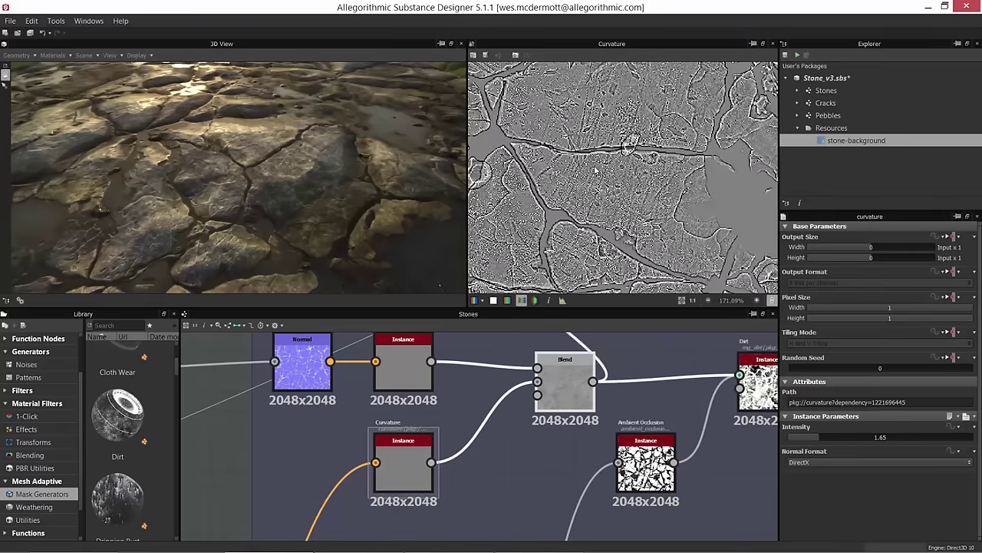
Step: Preview the Dirt frame's upper Curvature node and inspect its output along the cracks and chipped stone edges
{"action": "double_click", "coordinate": [401, 355]}
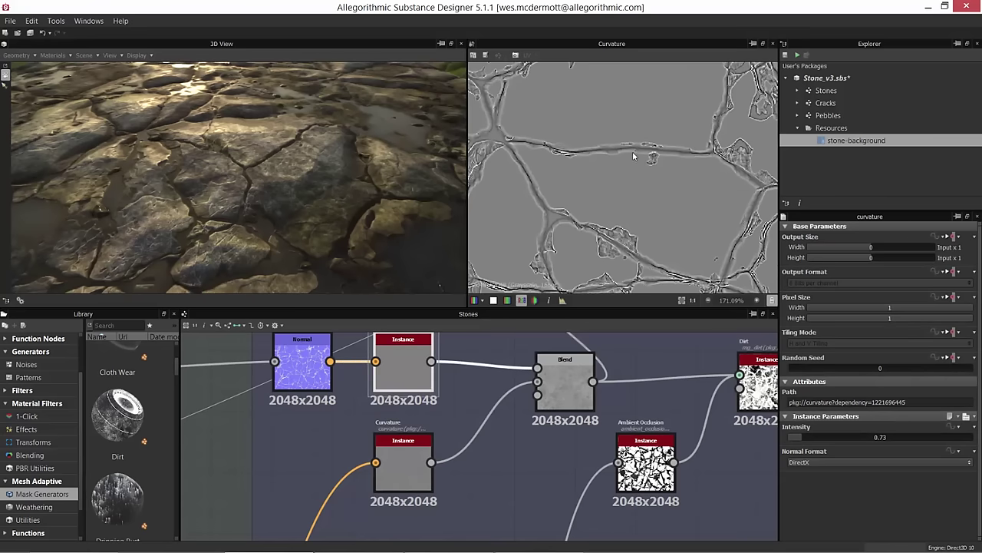
{"action": "scroll", "coordinate": [634, 171], "scroll_direction": "down", "scroll_amount": 4}
{"action": "scroll", "coordinate": [634, 171], "scroll_direction": "up", "scroll_amount": 5}
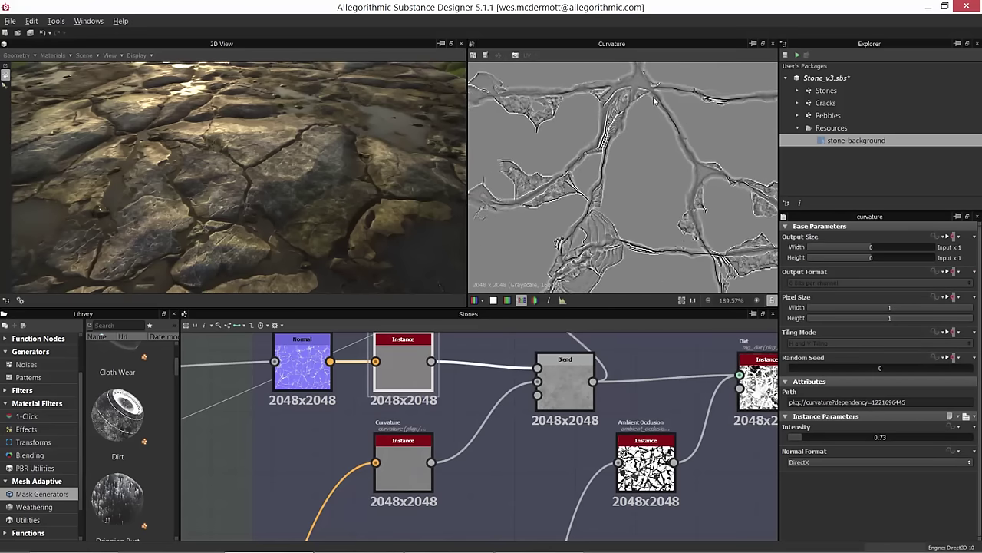
{"action": "scroll", "coordinate": [667, 195], "scroll_direction": "down", "scroll_amount": 3}
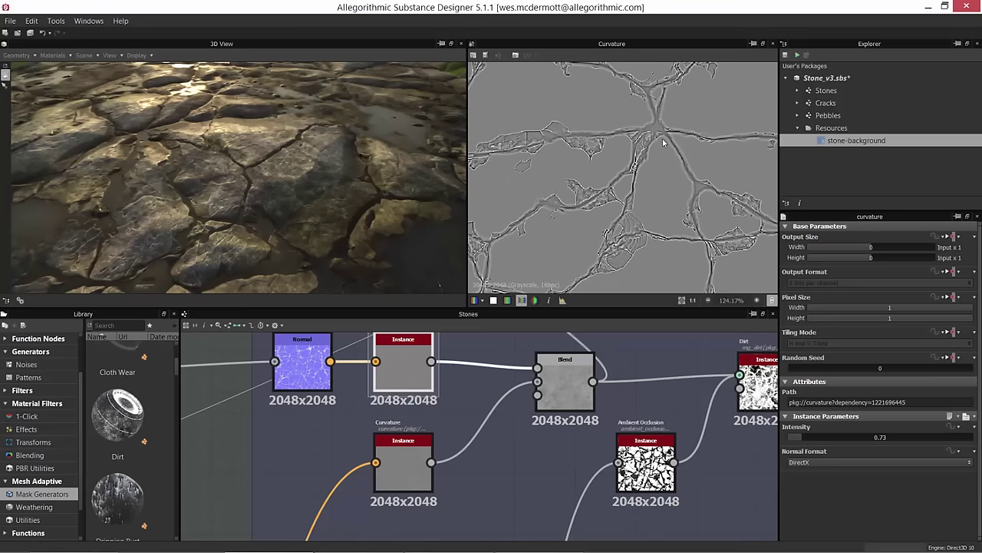
{"action": "scroll", "coordinate": [573, 169], "scroll_direction": "up", "scroll_amount": 2}
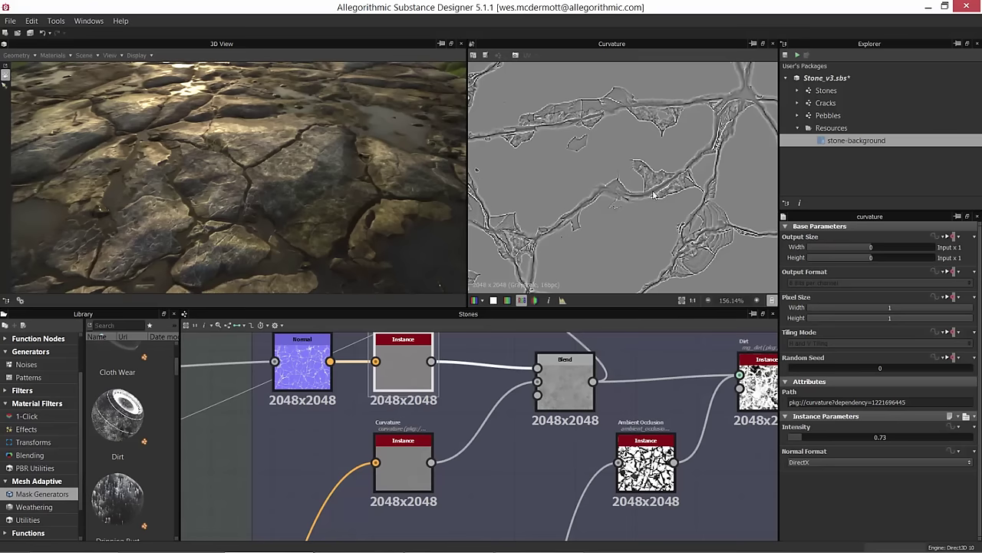
{"action": "scroll", "coordinate": [675, 142], "scroll_direction": "up", "scroll_amount": 4}
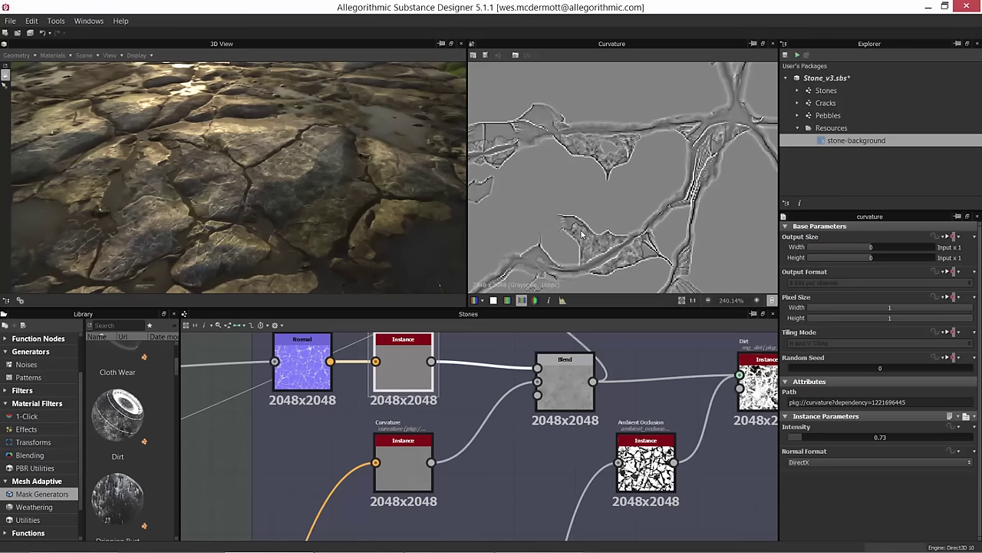
{"action": "scroll", "coordinate": [622, 162], "scroll_direction": "down", "scroll_amount": 5}
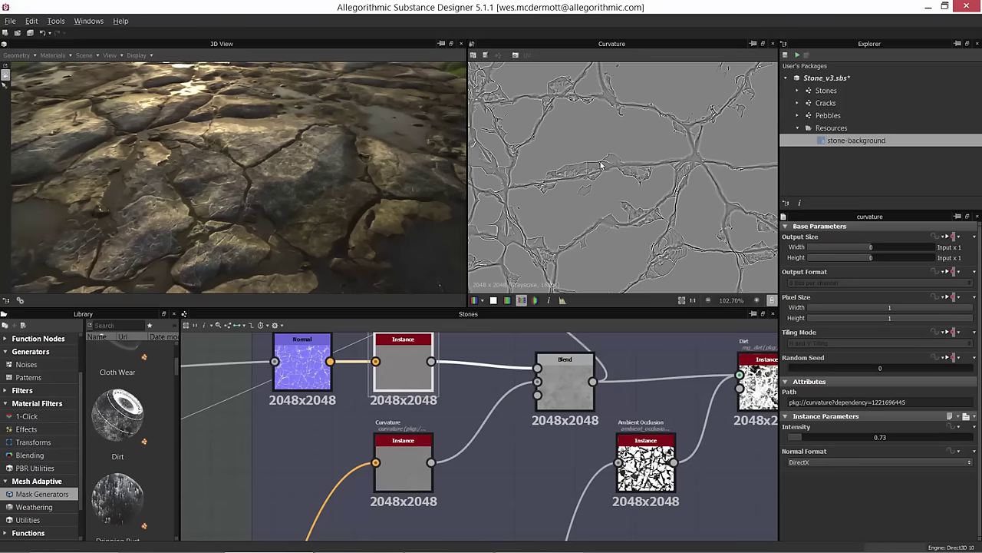
Step: Trace the Dirt frame's Normal input back to its source Blend node and preview that node's crack mask
{"action": "scroll", "coordinate": [455, 445], "scroll_direction": "down", "scroll_amount": 8}
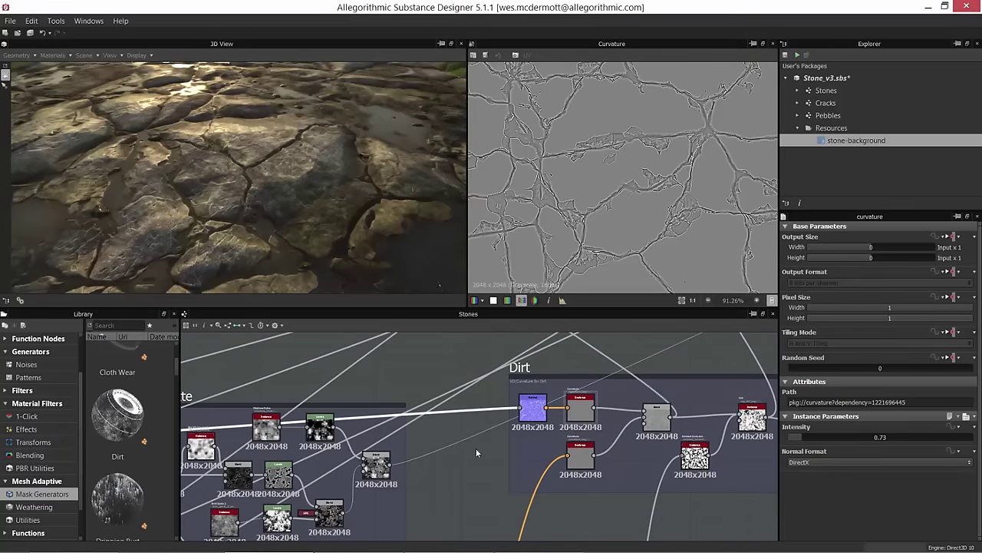
{"action": "middle_click_drag", "start_coordinate": [335, 433], "coordinate": [555, 421]}
{"action": "middle_click_drag", "start_coordinate": [307, 443], "coordinate": [530, 434]}
{"action": "mouse_move", "coordinate": [195, 447]}
{"action": "middle_mouse_down"}
{"action": "mouse_move", "coordinate": [422, 433]}
{"action": "mouse_move", "coordinate": [410, 448]}
{"action": "middle_mouse_up"}
{"action": "scroll", "coordinate": [422, 441], "scroll_direction": "up", "scroll_amount": 3}
{"action": "double_click", "coordinate": [485, 422]}
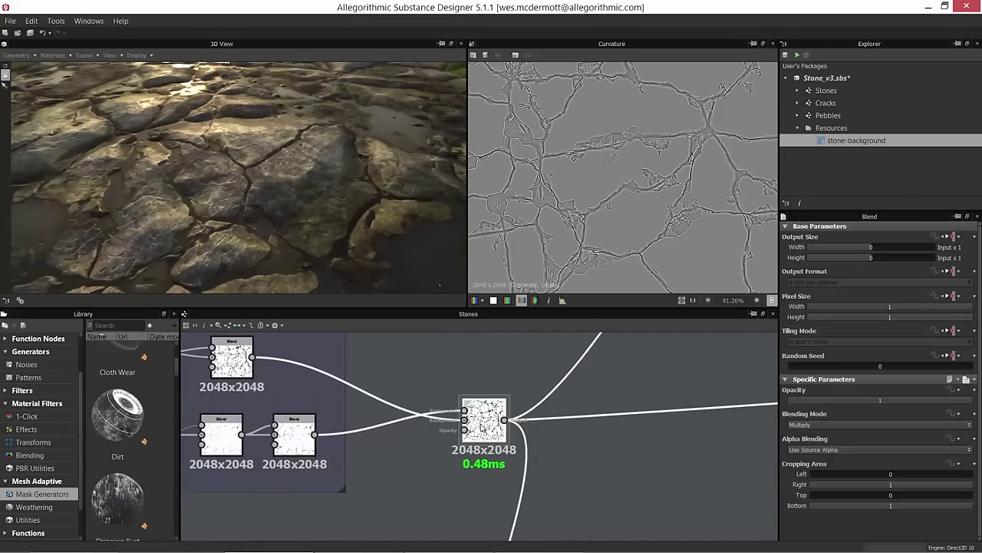
{"action": "scroll", "coordinate": [660, 216], "scroll_direction": "down", "scroll_amount": 5}
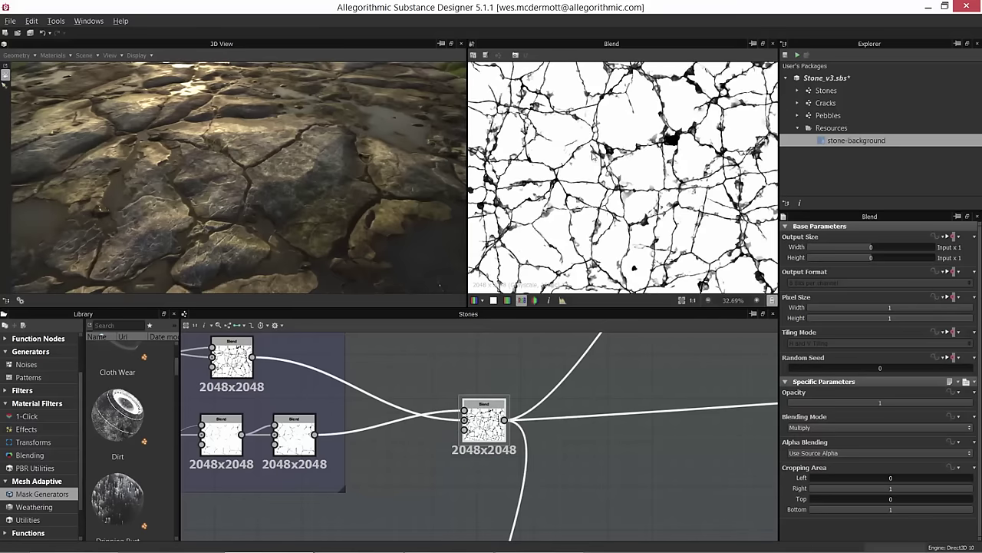
{"action": "scroll", "coordinate": [628, 218], "scroll_direction": "down", "scroll_amount": 1}
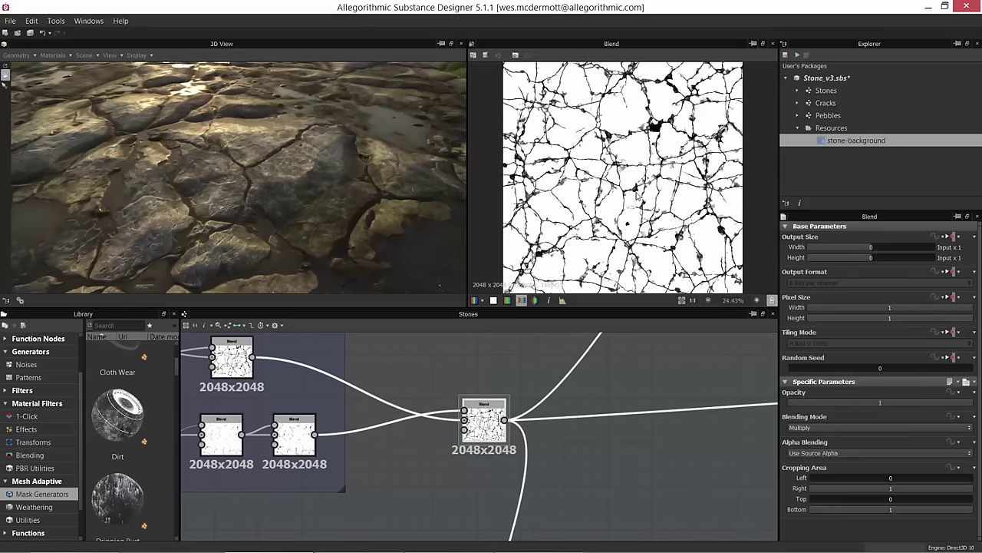
{"action": "scroll", "coordinate": [625, 215], "scroll_direction": "up", "scroll_amount": 3}
Step: Return to the Dirt frame and preview the Normal node that receives the crack mask
{"action": "middle_click_drag", "start_coordinate": [748, 401], "coordinate": [368, 434]}
{"action": "middle_click_drag", "start_coordinate": [756, 432], "coordinate": [369, 422]}
{"action": "middle_click_drag", "start_coordinate": [756, 402], "coordinate": [436, 417]}
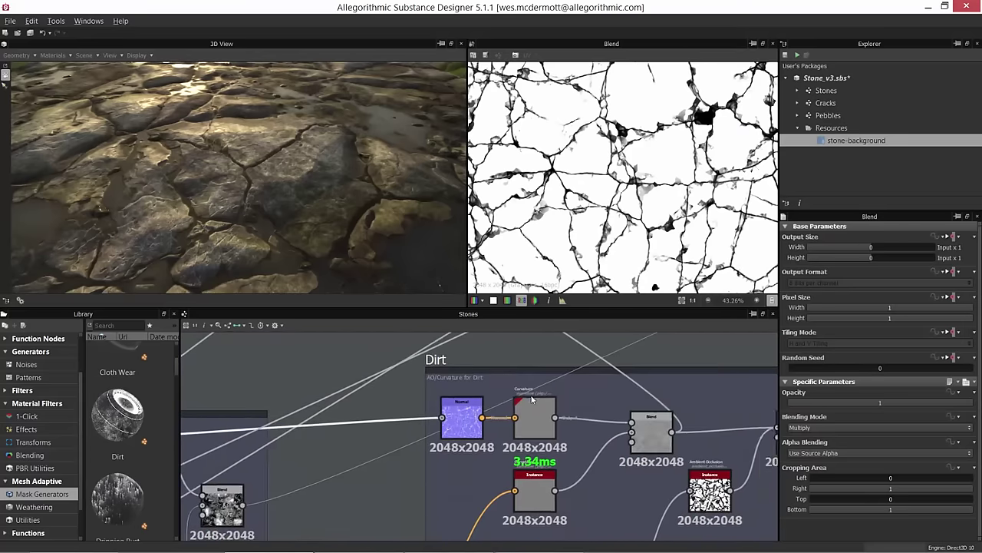
{"action": "scroll", "coordinate": [453, 422], "scroll_direction": "up", "scroll_amount": 2}
{"action": "double_click", "coordinate": [441, 447]}
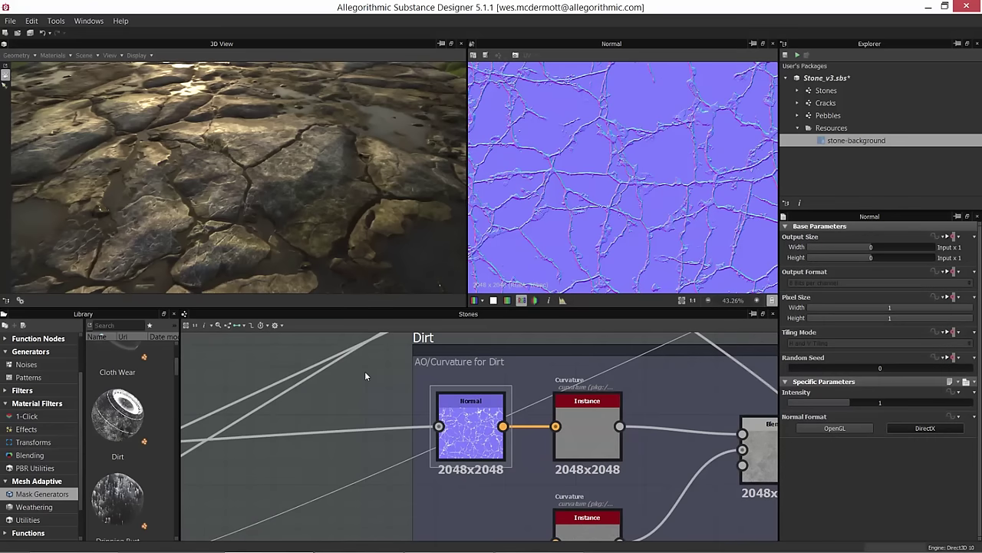
Step: Show the list of nodes that can be added to the graph, and select the Dirt frame's Normal node to inspect its parameters
{"action": "key", "text": "space"}
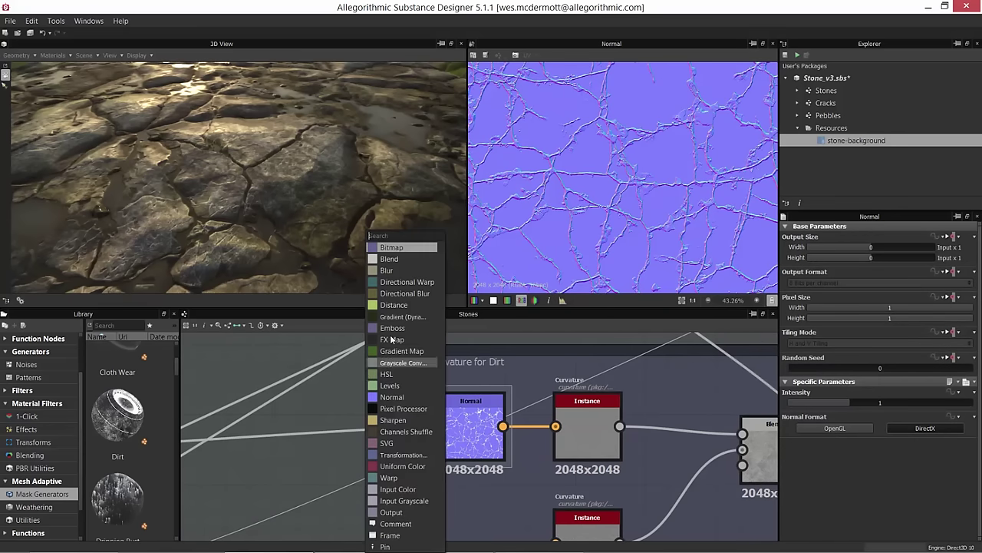
{"action": "left_click", "coordinate": [343, 401]}
{"action": "left_click", "coordinate": [468, 423]}
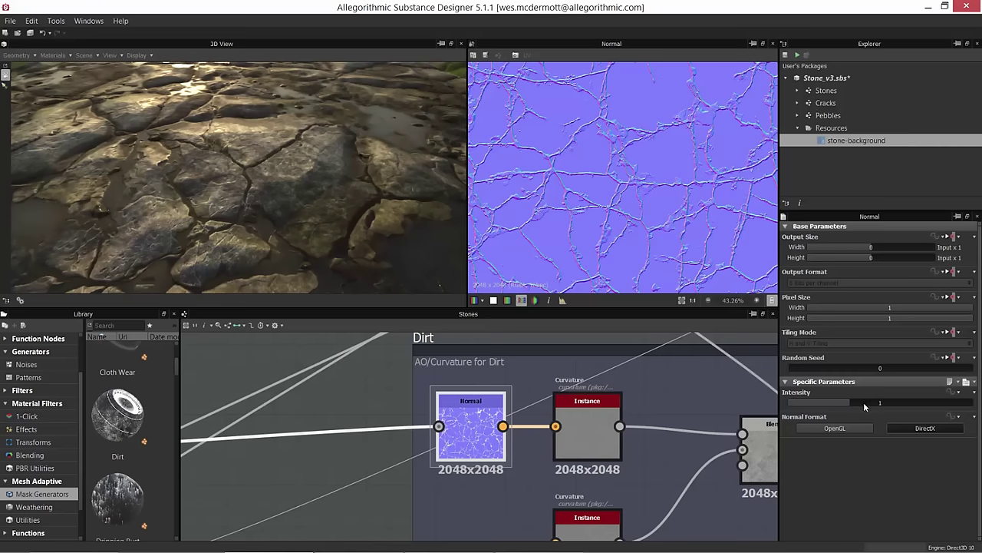
Step: Compare the Normal and upper Curvature node outputs, and move the upper Curvature node slightly right
{"action": "double_click", "coordinate": [584, 432]}
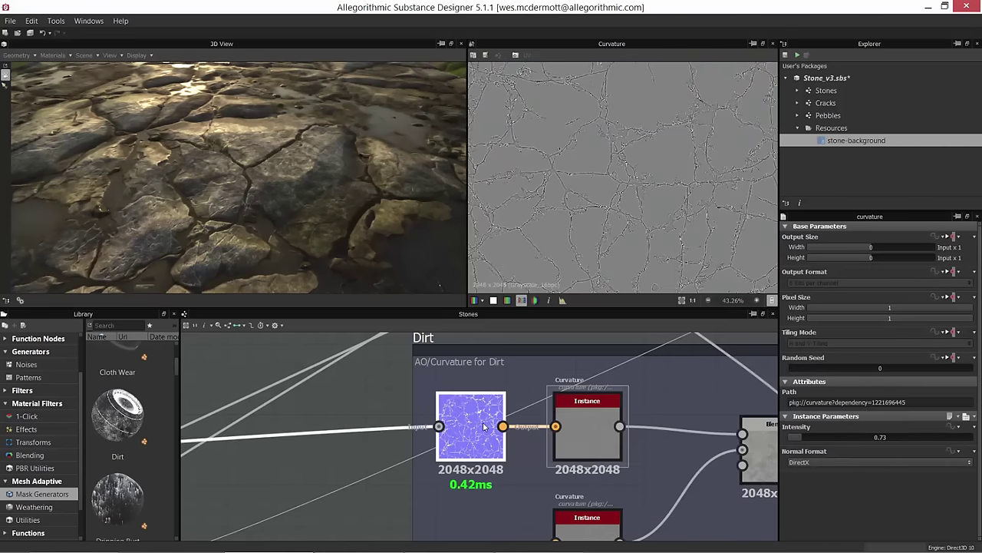
{"action": "double_click", "coordinate": [477, 428]}
{"action": "double_click", "coordinate": [588, 431]}
{"action": "left_click_drag", "start_coordinate": [587, 429], "coordinate": [620, 428]}
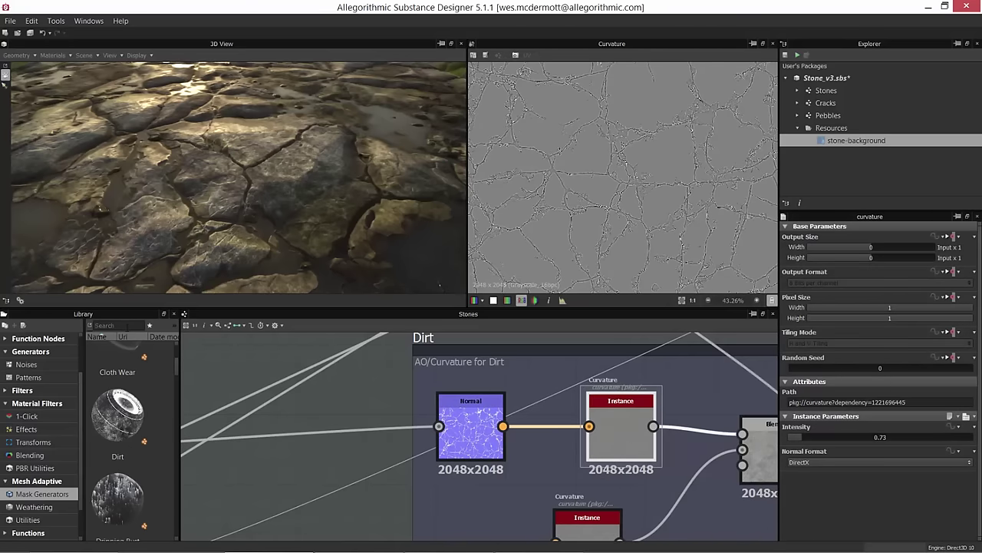
Step: Search the library for "cur" and bring the Curvature node into view in the results
{"action": "left_click", "coordinate": [126, 326]}
{"action": "type", "text": "cur"}
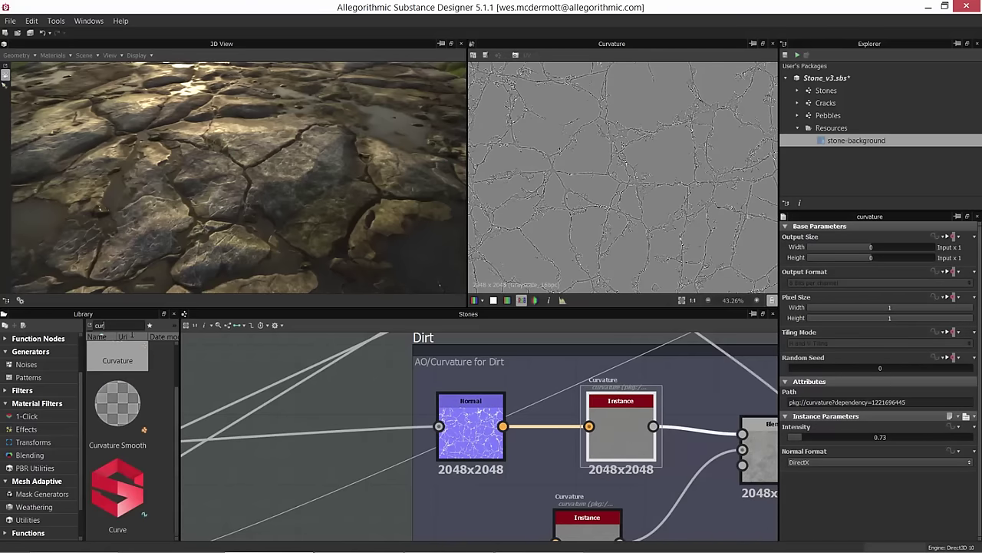
{"action": "left_click_drag", "start_coordinate": [177, 401], "coordinate": [179, 376]}
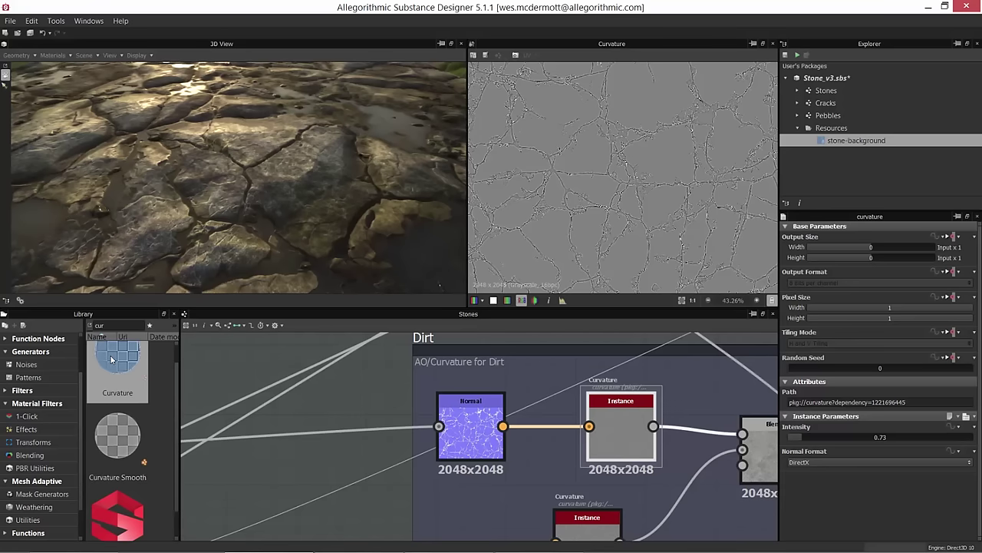
Step: Examine the upper Curvature node's output up close around the stone edges and crack junctions
{"action": "scroll", "coordinate": [657, 454], "scroll_direction": "down", "scroll_amount": 2}
{"action": "middle_click_drag", "start_coordinate": [662, 472], "coordinate": [517, 449]}
{"action": "scroll", "coordinate": [511, 434], "scroll_direction": "up", "scroll_amount": 2}
{"action": "scroll", "coordinate": [660, 185], "scroll_direction": "up", "scroll_amount": 5}
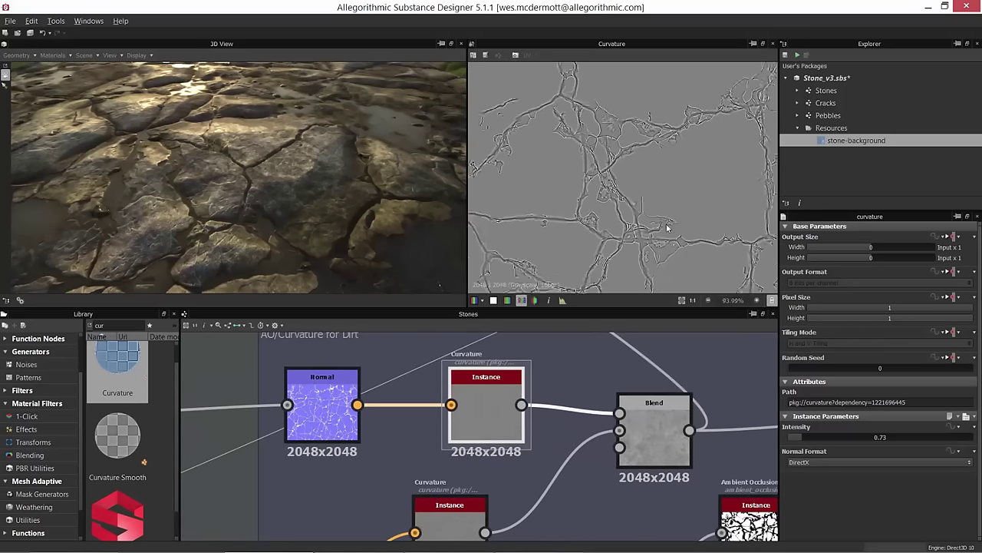
{"action": "scroll", "coordinate": [634, 217], "scroll_direction": "down", "scroll_amount": 5}
{"action": "middle_click_drag", "start_coordinate": [596, 219], "coordinate": [627, 180]}
{"action": "scroll", "coordinate": [627, 165], "scroll_direction": "up", "scroll_amount": 5}
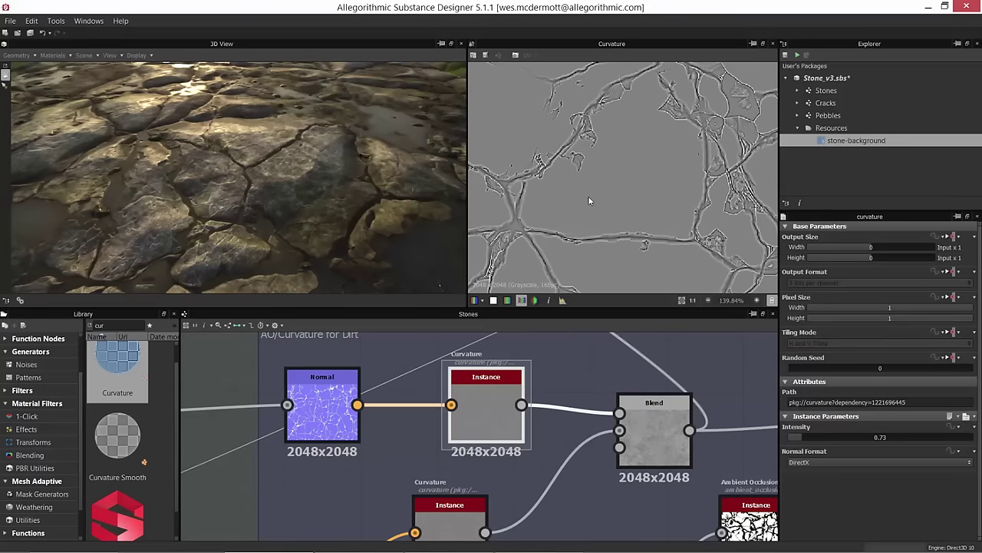
{"action": "scroll", "coordinate": [623, 172], "scroll_direction": "up", "scroll_amount": 1}
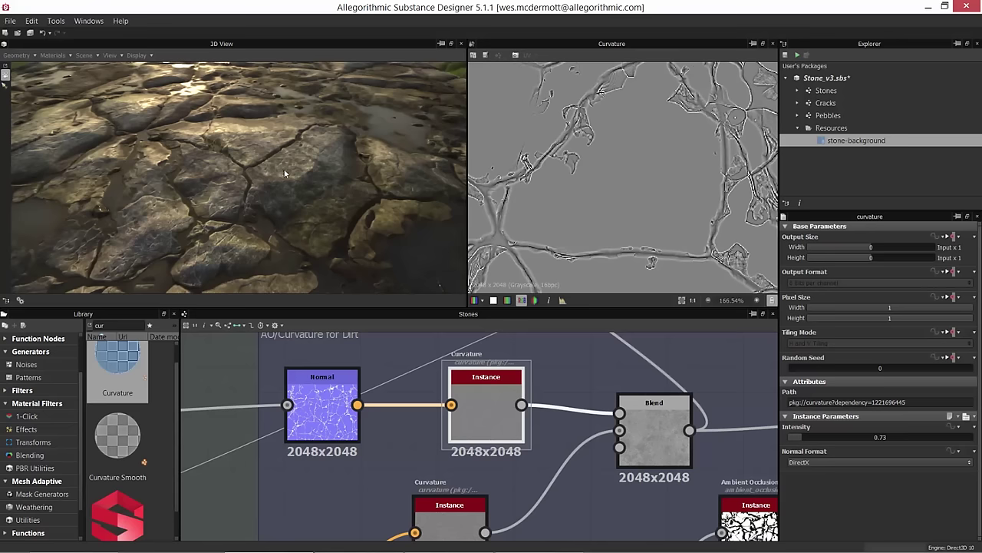